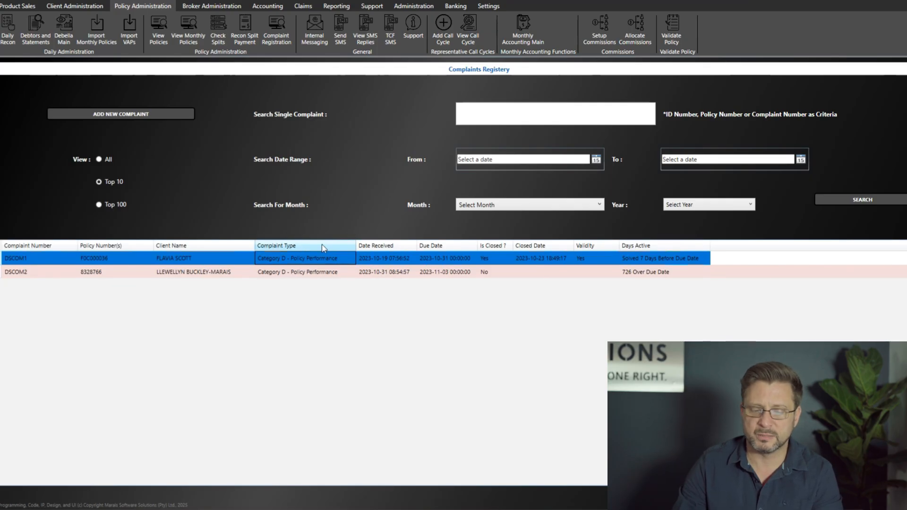
# - Point out that complaint DSCOM1 is closed in the Complaints Registry
pyautogui.click(502, 259)
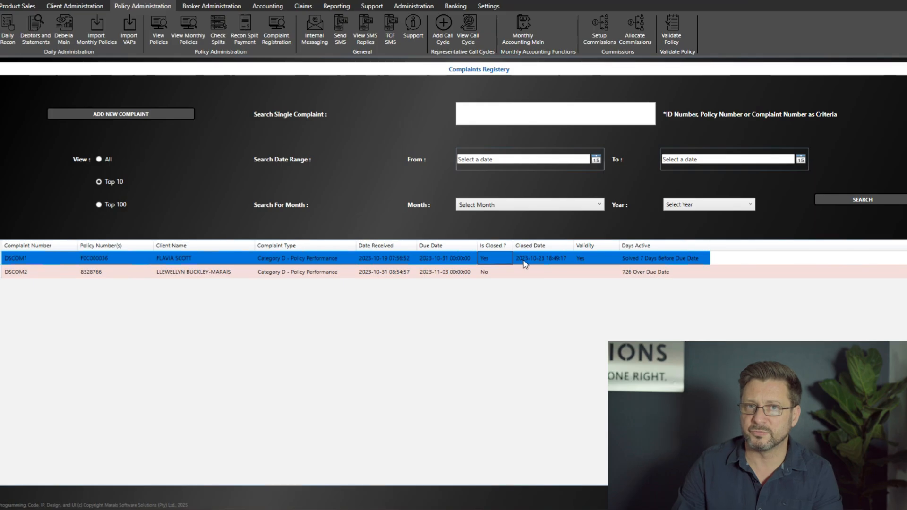
pyautogui.click(682, 261)
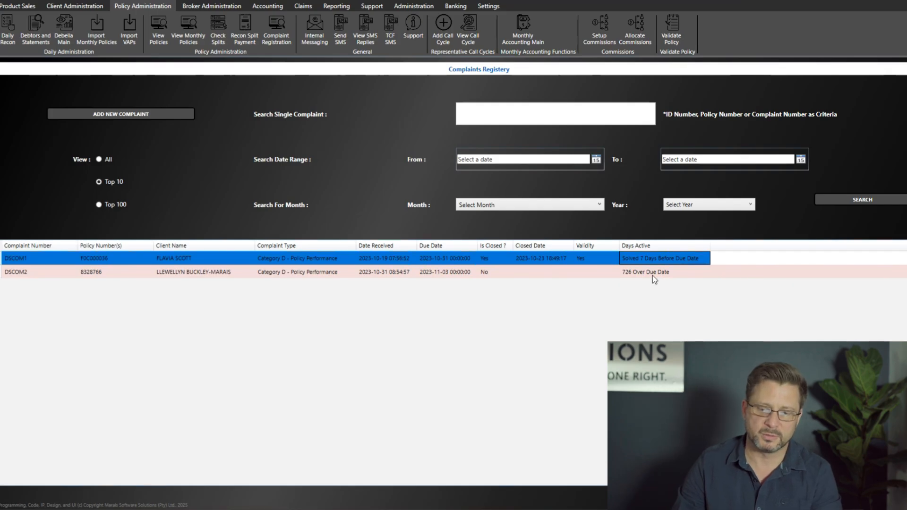
pyautogui.click(447, 272)
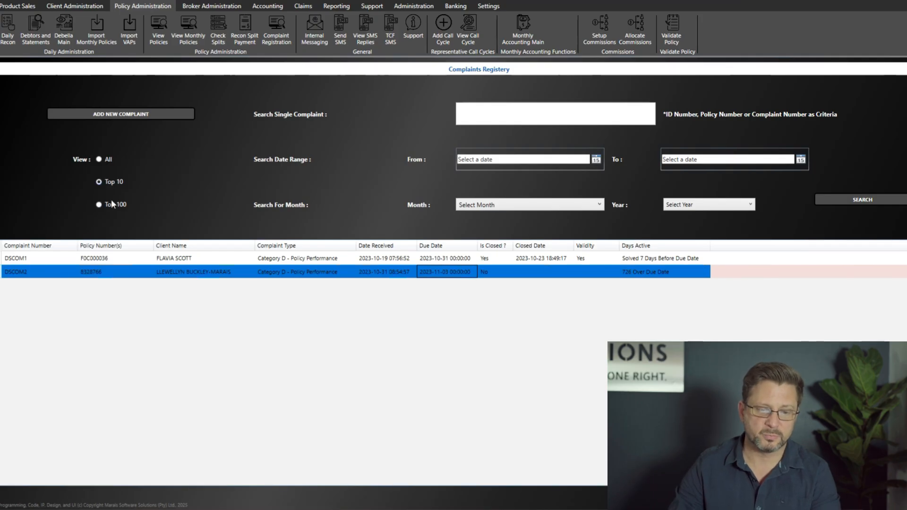
# - Try the search box with '70' and the start-date calendar, leaving both cleared
pyautogui.click(488, 108)
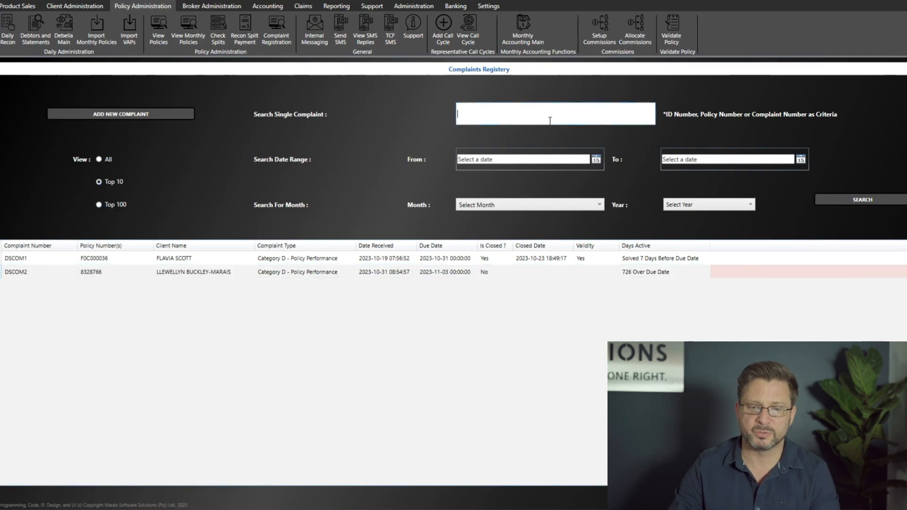
pyautogui.write('70')
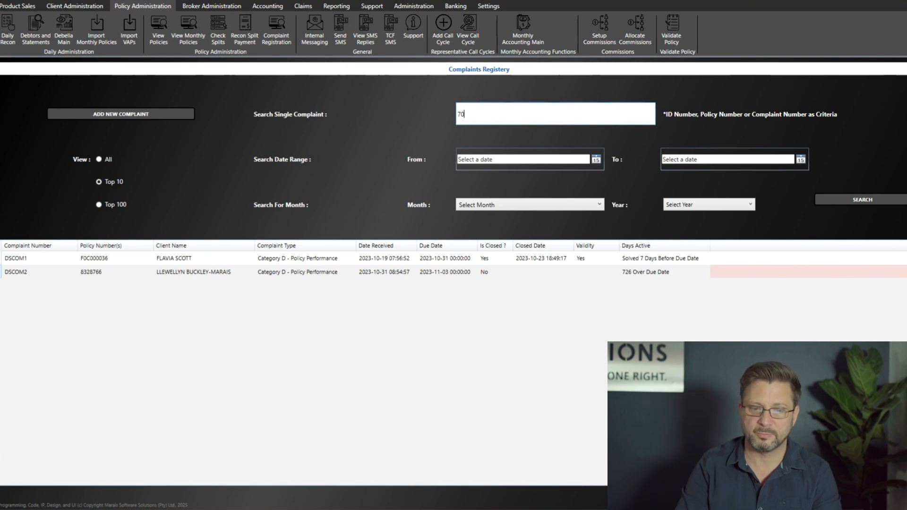
pyautogui.press('BackSpace')
pyautogui.press('BackSpace')
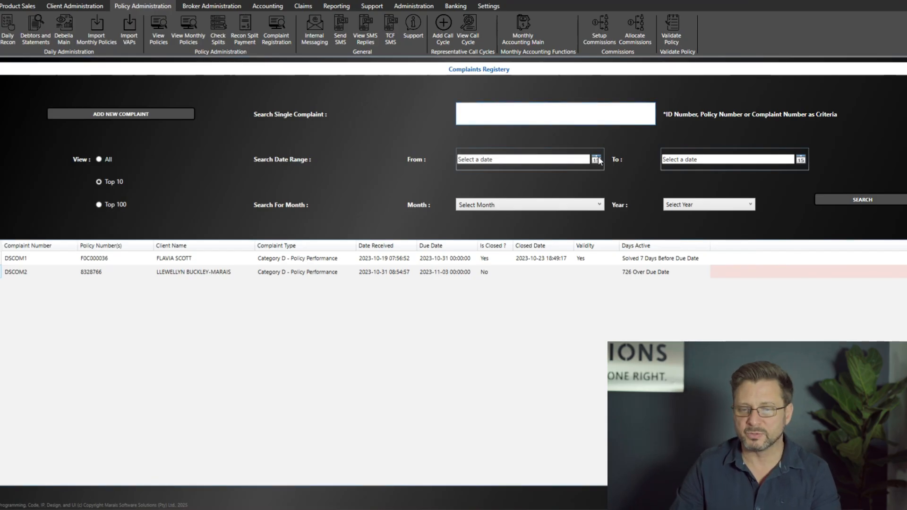
pyautogui.click(597, 159)
pyautogui.click(758, 160)
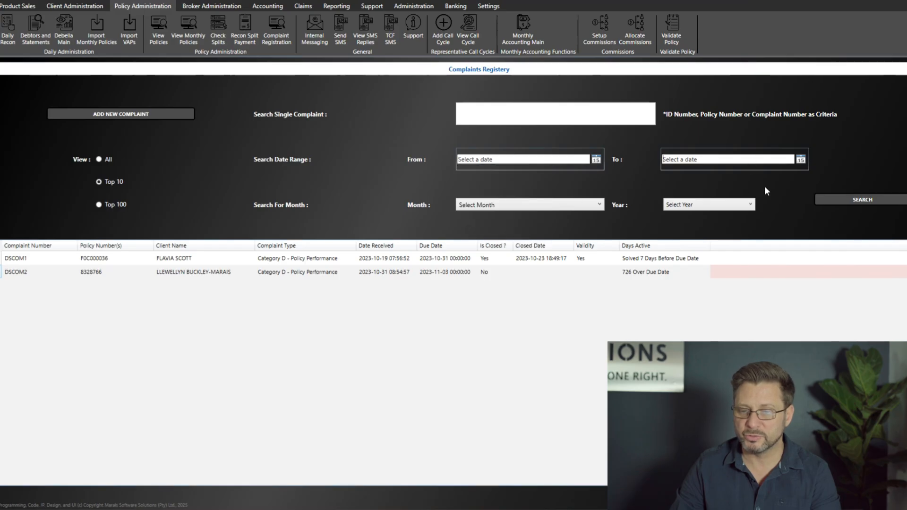
# - Search complaints for October 2025, reload the Top 10, then begin a new complaint
pyautogui.click(569, 209)
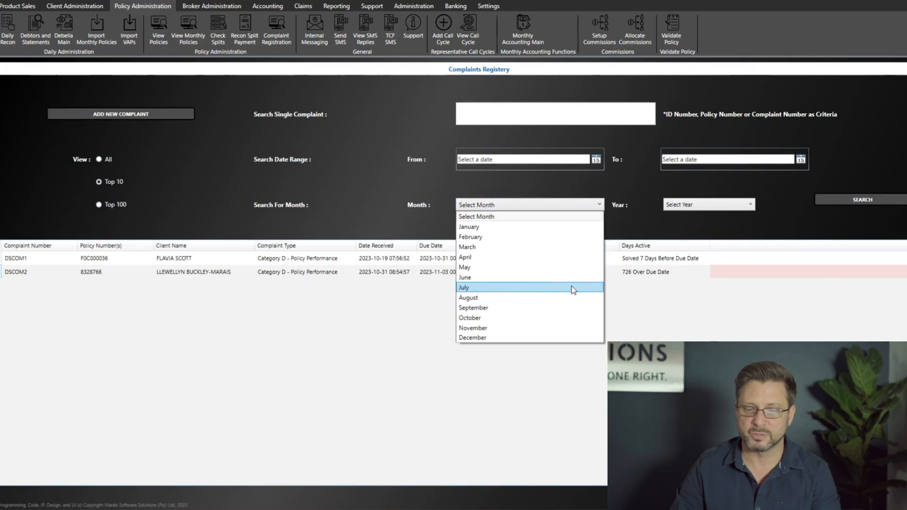
pyautogui.click(644, 215)
pyautogui.click(577, 206)
pyautogui.click(481, 318)
pyautogui.click(693, 207)
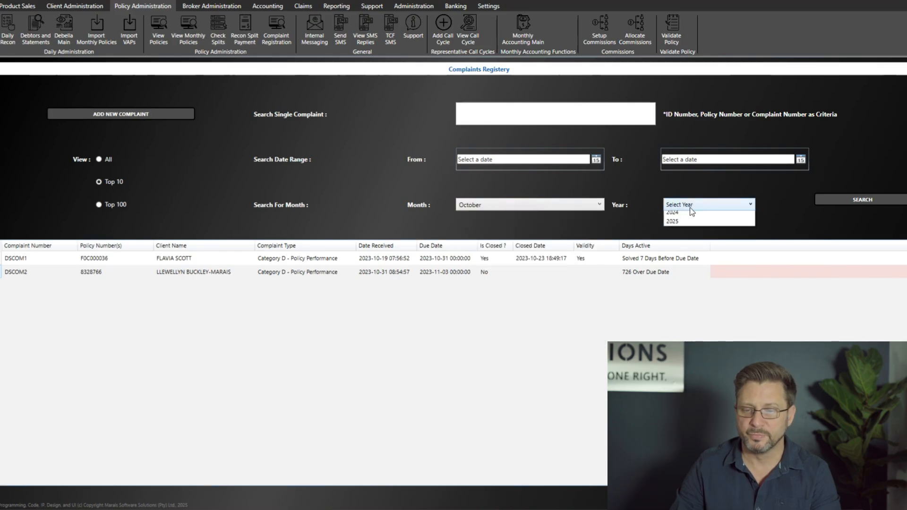
pyautogui.click(683, 247)
pyautogui.click(874, 200)
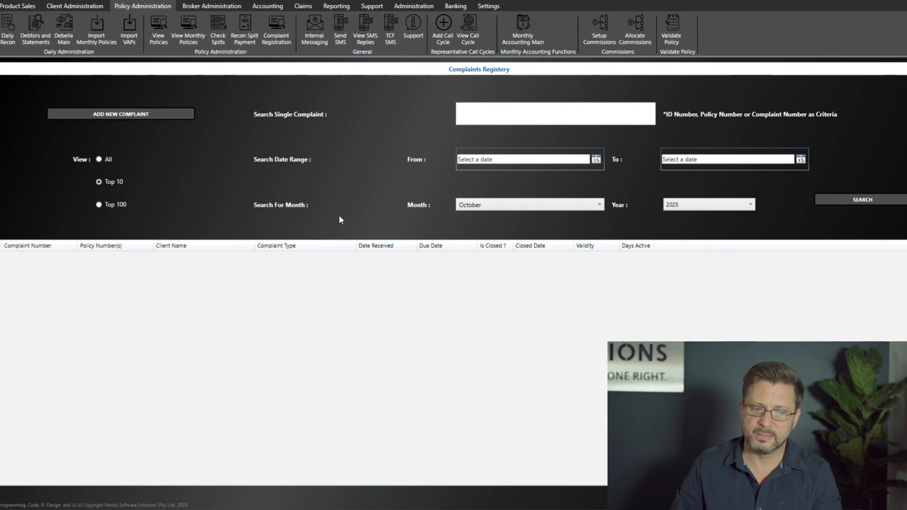
pyautogui.click(98, 181)
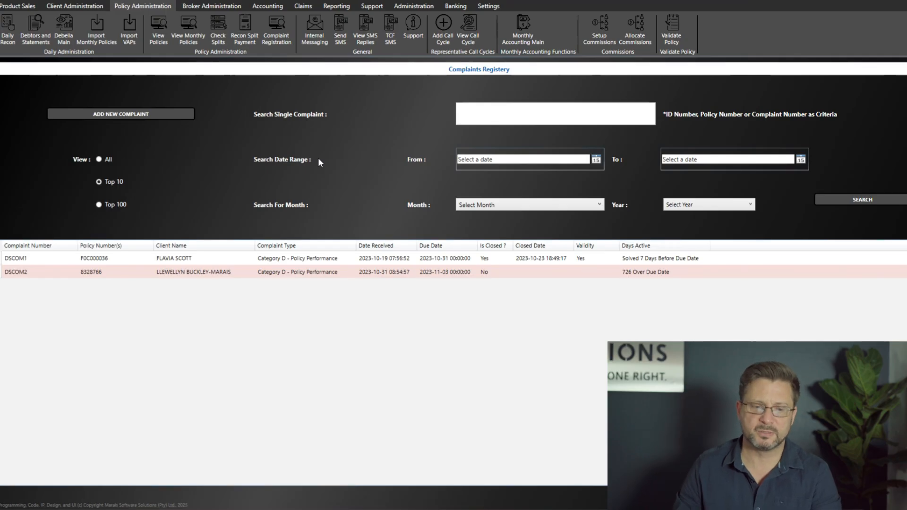
pyautogui.click(145, 115)
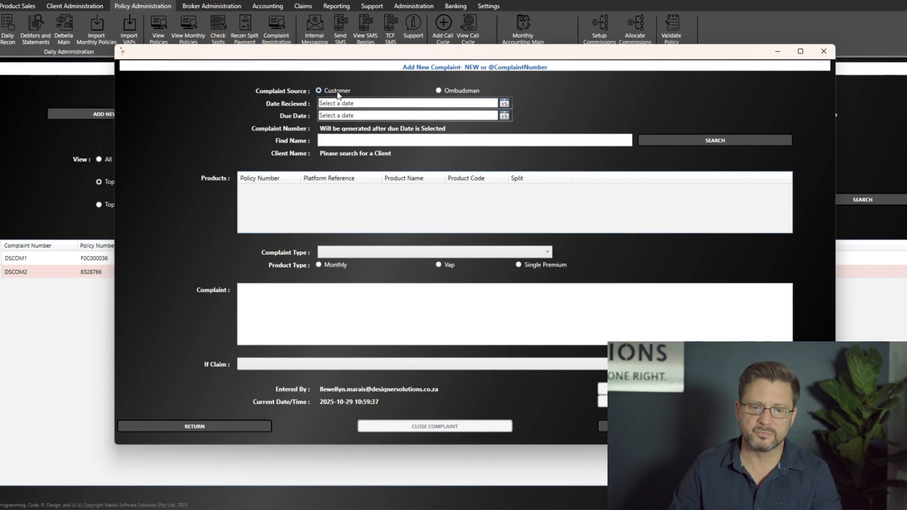
# - Set source to Customer, received date 2025-10-28 and due date 2025-11-07
pyautogui.click(460, 91)
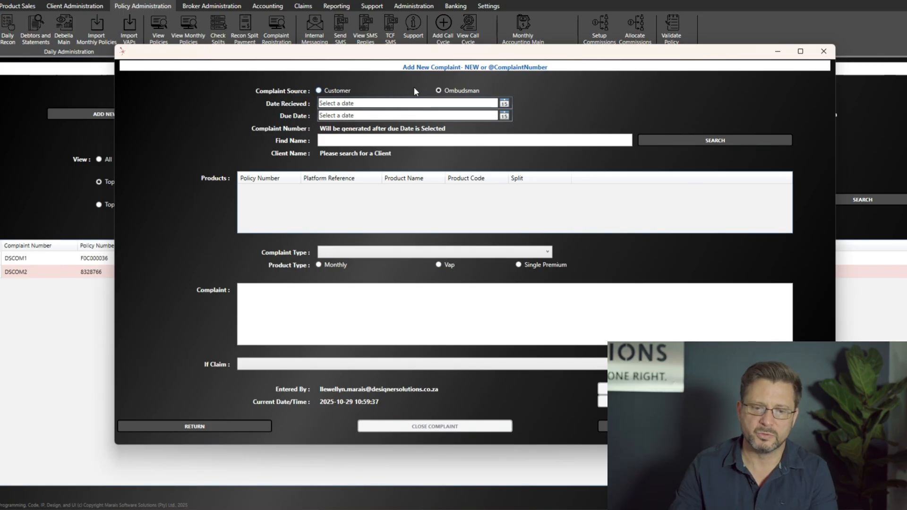
pyautogui.click(318, 91)
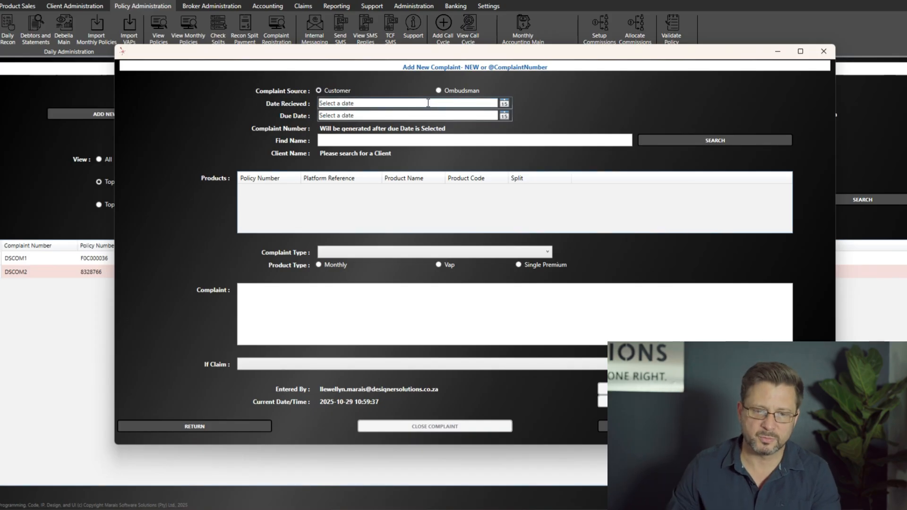
pyautogui.click(505, 103)
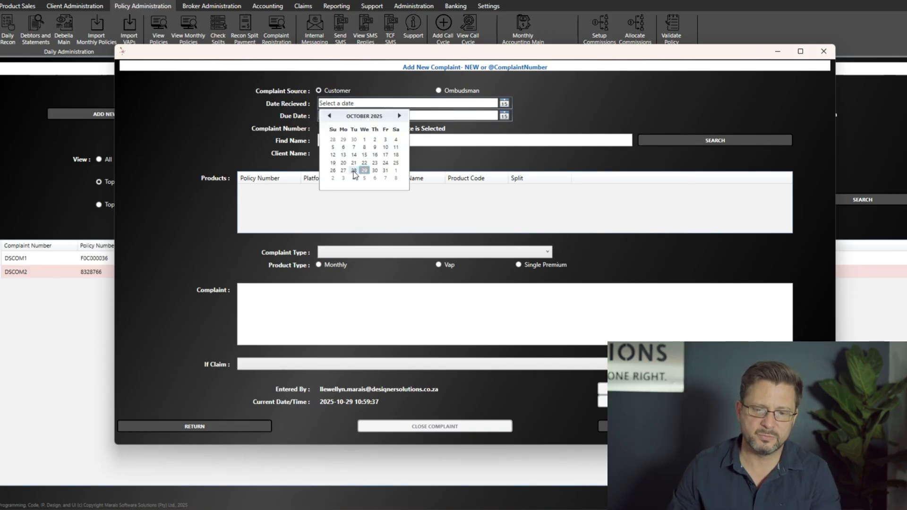
pyautogui.click(353, 171)
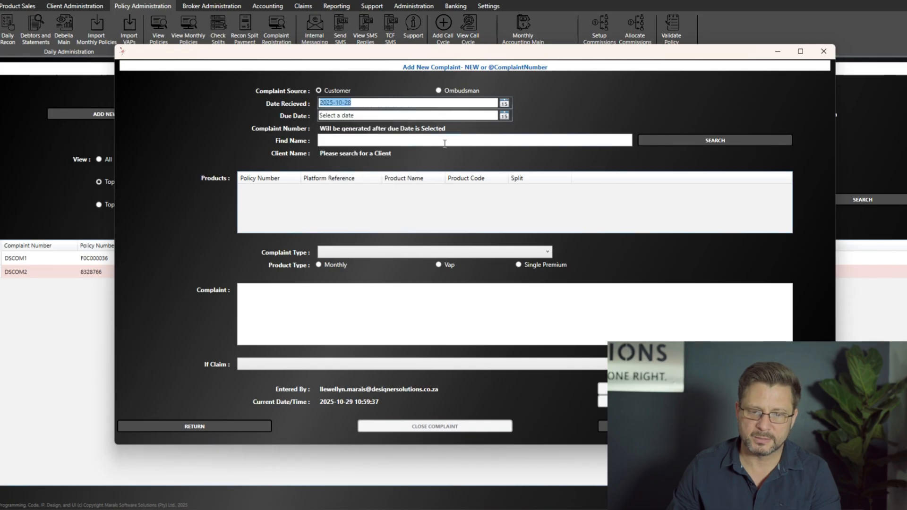
pyautogui.click(505, 116)
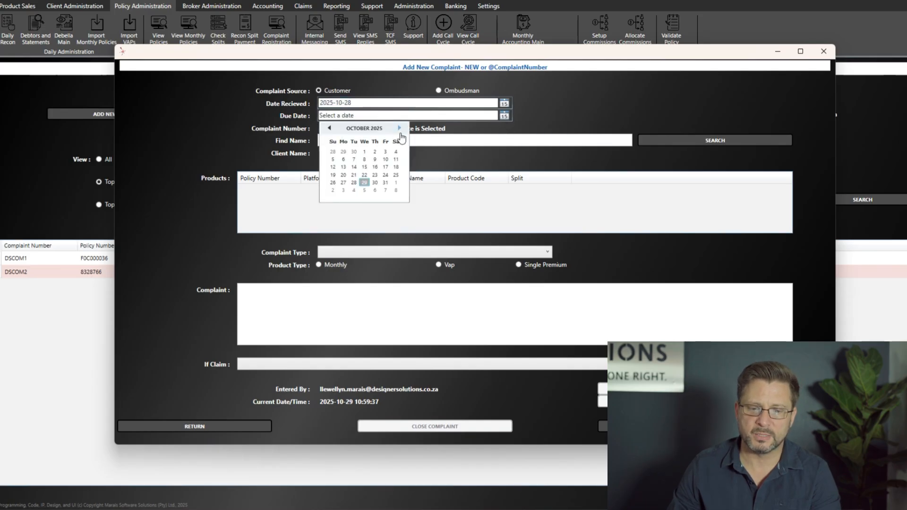
pyautogui.click(388, 191)
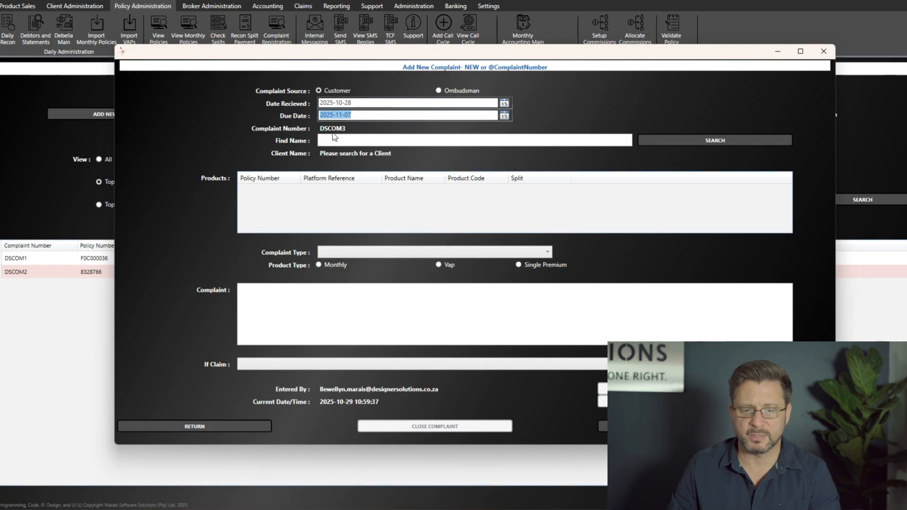
pyautogui.click(342, 141)
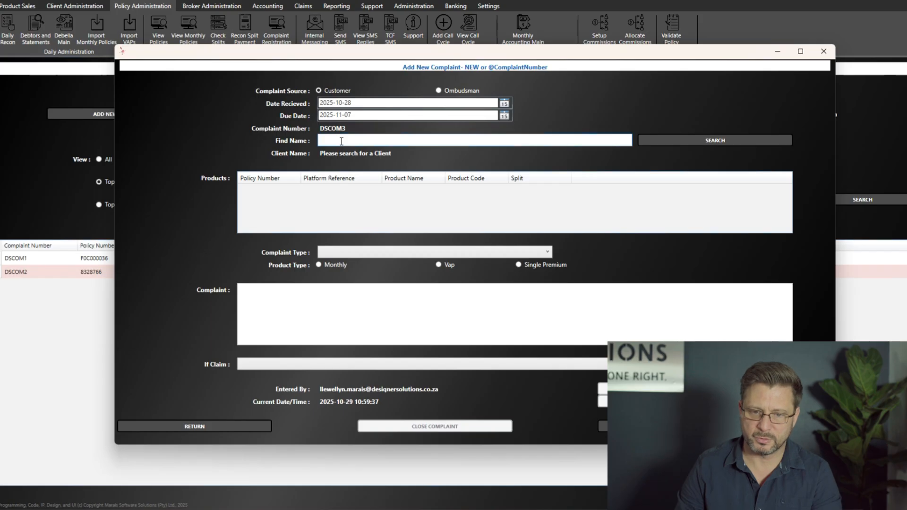
# - Look up the client by pasting their ID number into Find Name
pyautogui.click(691, 140)
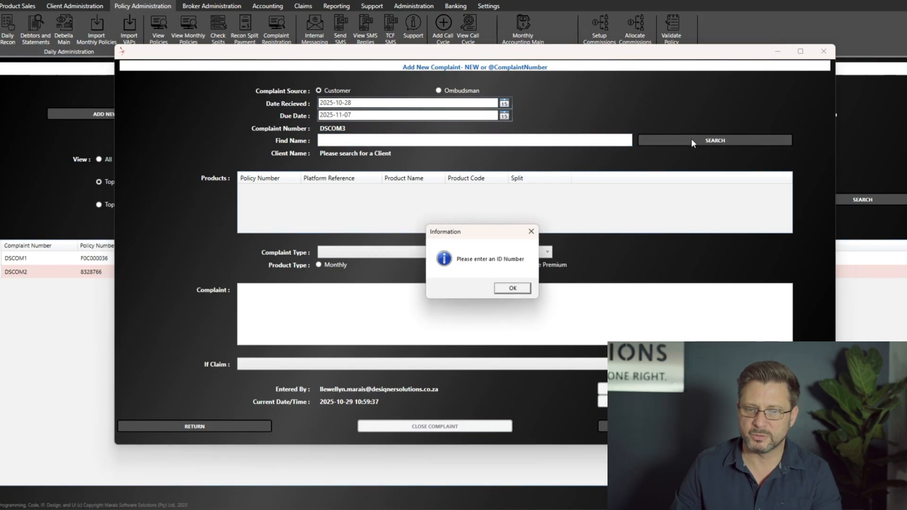
pyautogui.click(514, 289)
pyautogui.click(409, 141)
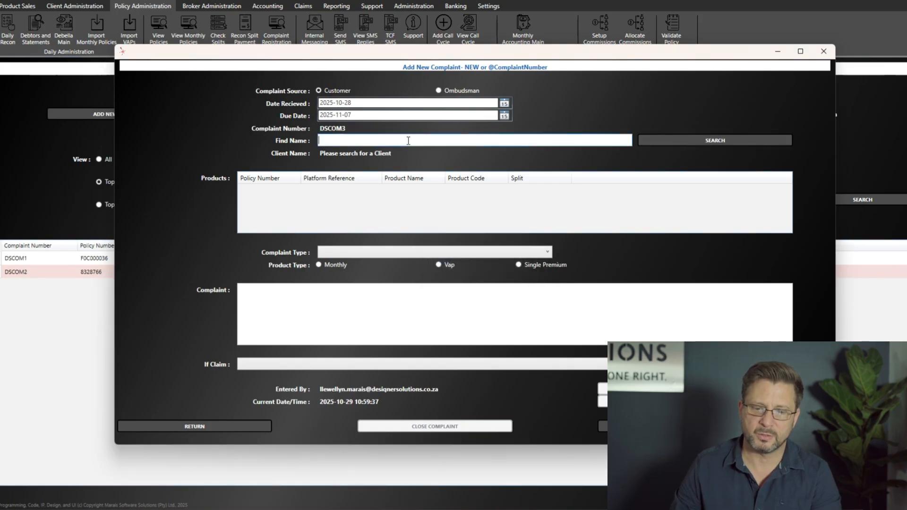
pyautogui.hotkey('ctrl', 'v')
pyautogui.click(659, 139)
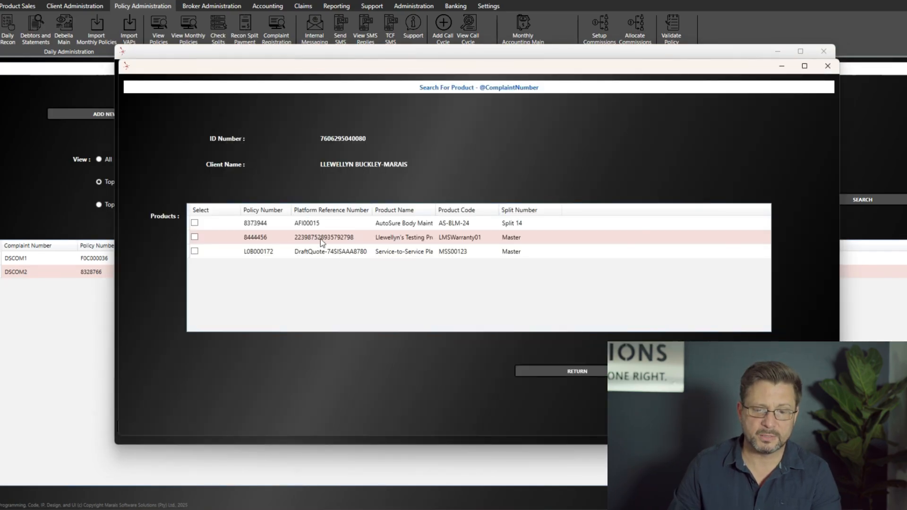
# - Review the client's policies and attach the LMSWarranty01 product to the complaint
pyautogui.click(324, 225)
pyautogui.click(329, 252)
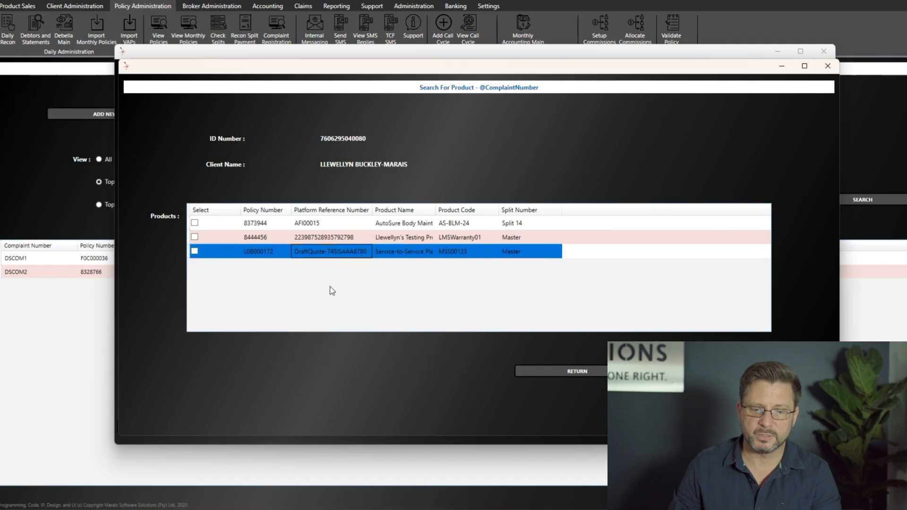
pyautogui.click(403, 239)
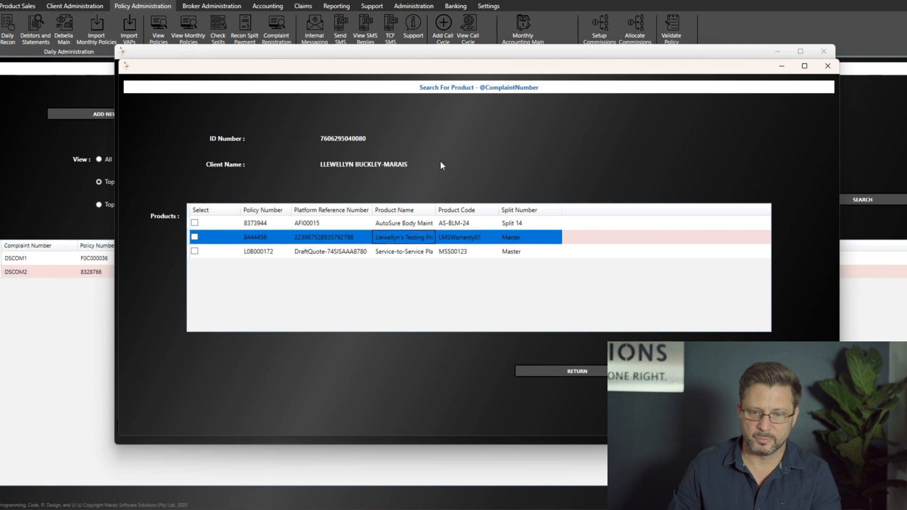
pyautogui.click(411, 224)
pyautogui.click(410, 240)
pyautogui.click(407, 253)
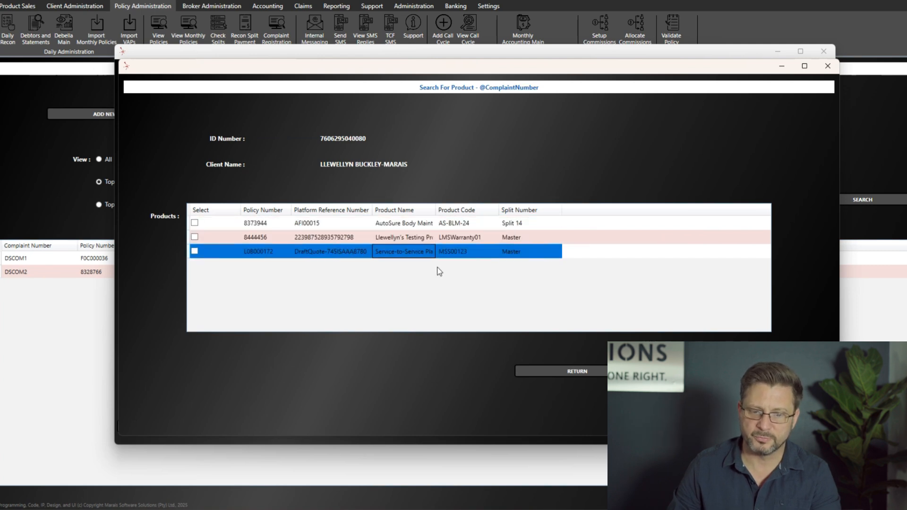
pyautogui.click(352, 240)
pyautogui.click(195, 237)
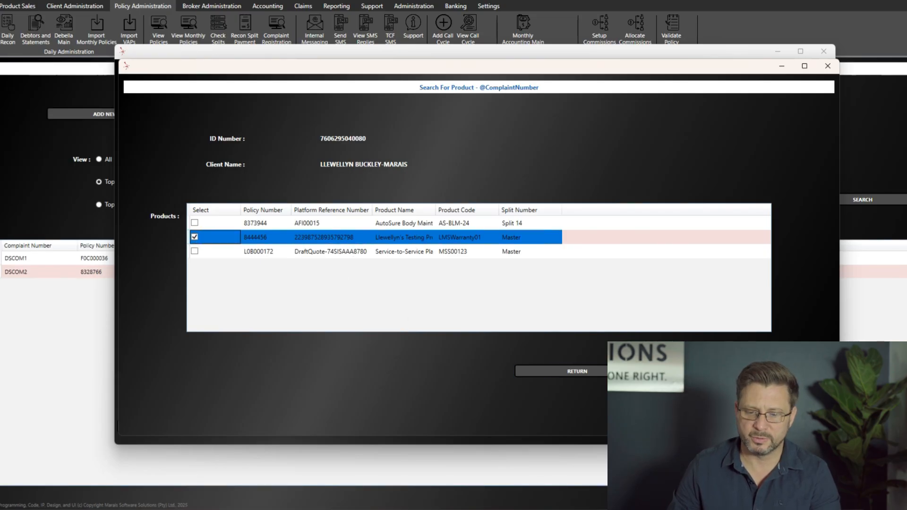
pyautogui.click(707, 373)
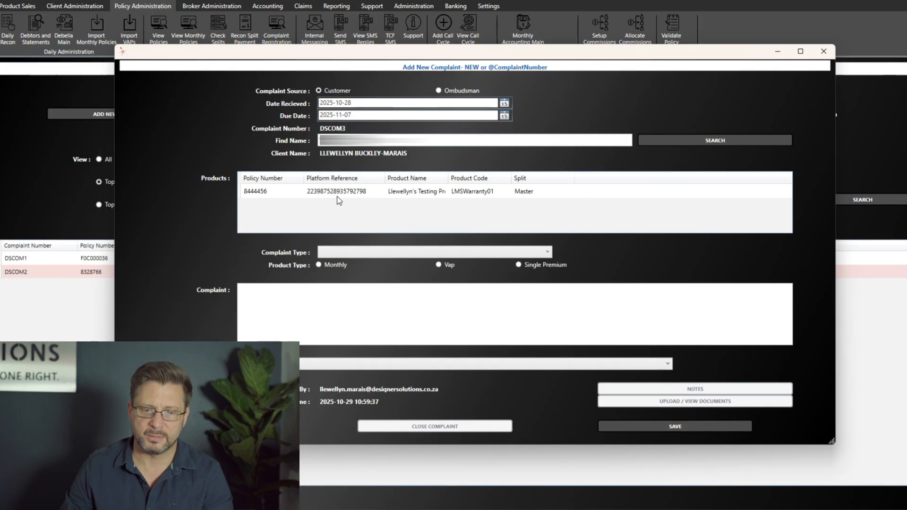
pyautogui.click(421, 195)
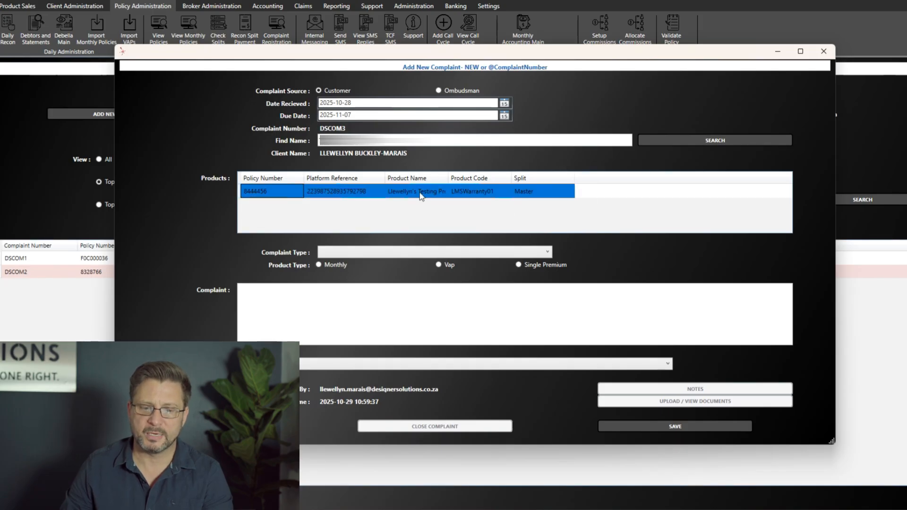
pyautogui.click(378, 253)
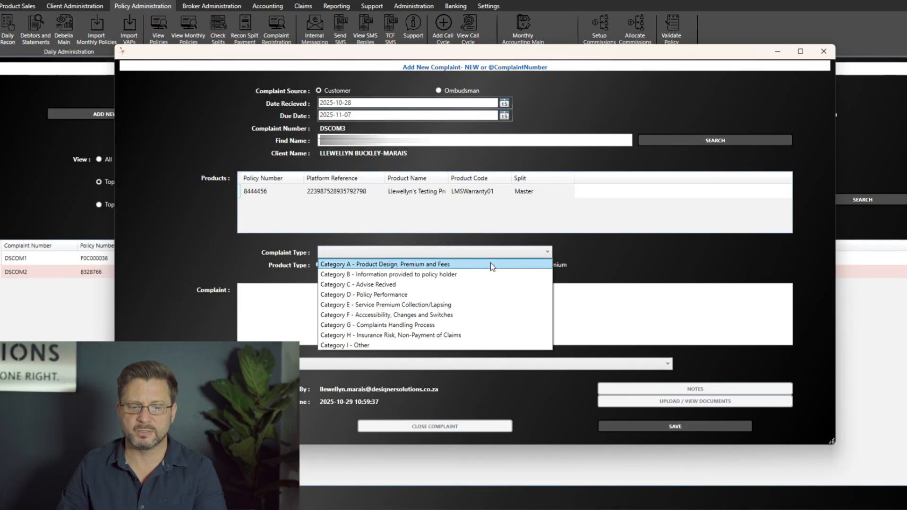
pyautogui.click(467, 294)
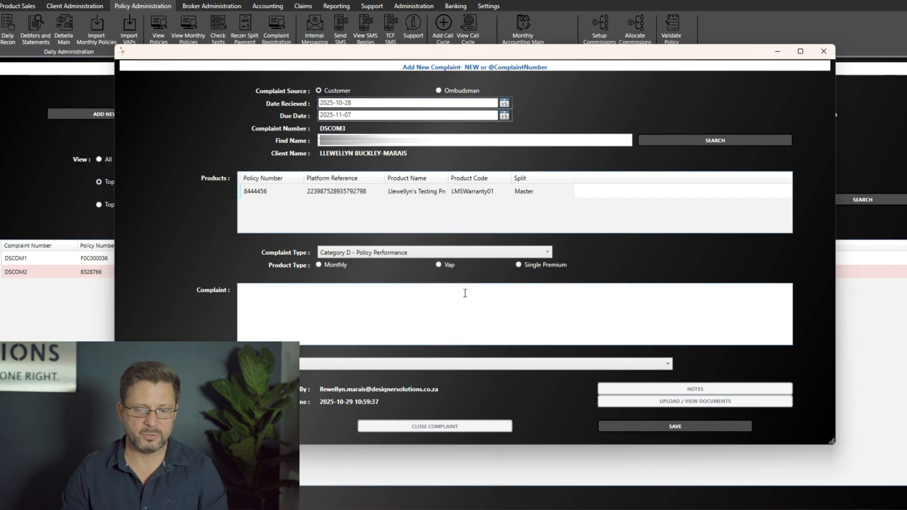
pyautogui.click(416, 300)
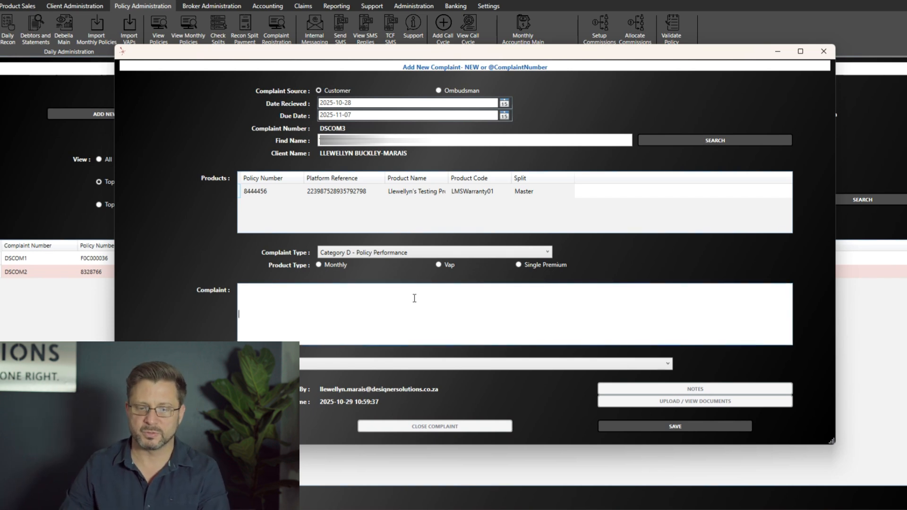
pyautogui.click(439, 265)
pyautogui.click(519, 264)
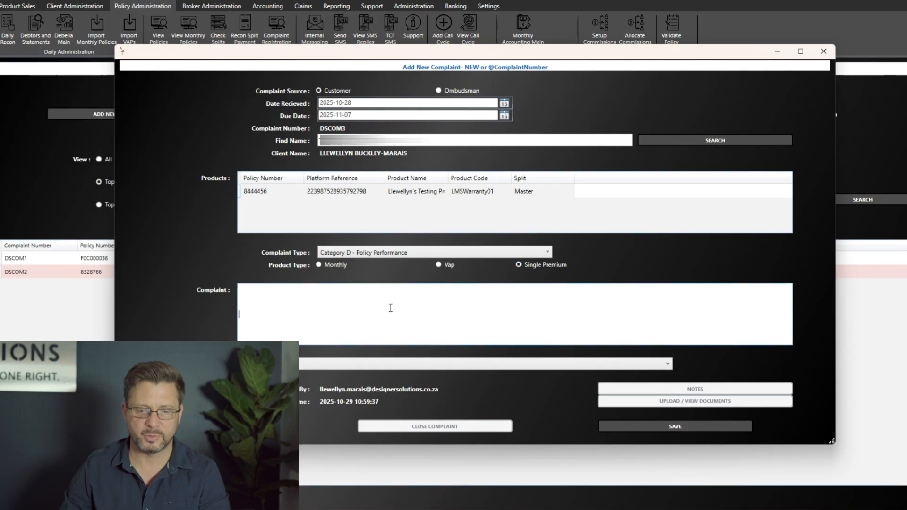
# - Enter the complaint description 'Client is unhappy with coverage'
pyautogui.write('C')
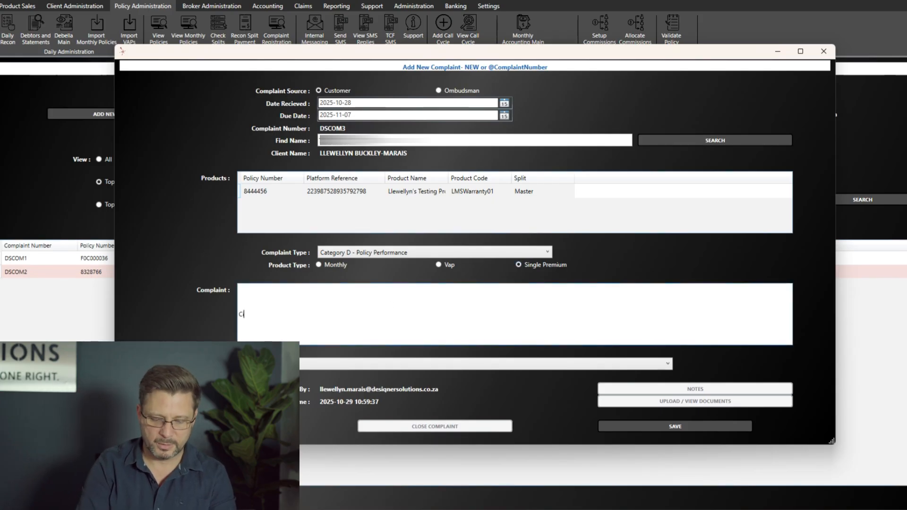
pyautogui.write('line')
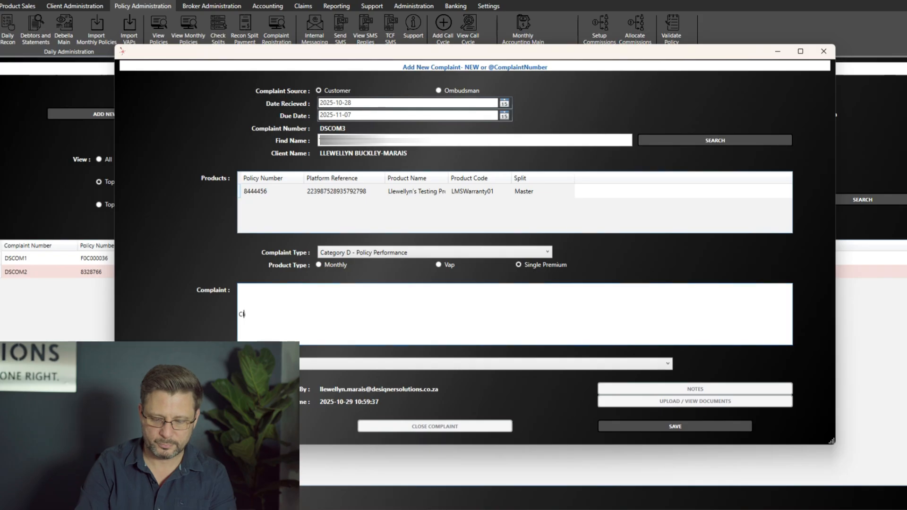
pyautogui.press('BackSpace')
pyautogui.write('ent is')
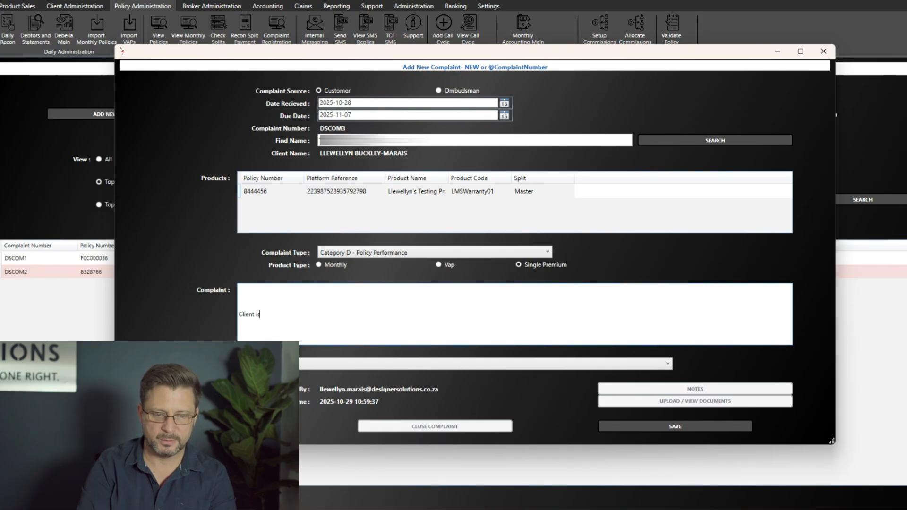
pyautogui.write(' unhappy with cov')
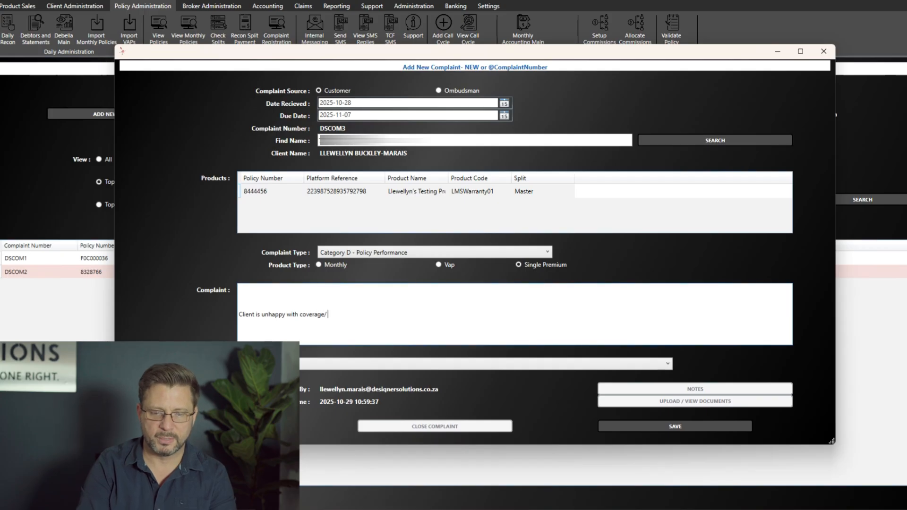
pyautogui.write('erage/')
pyautogui.press('BackSpace')
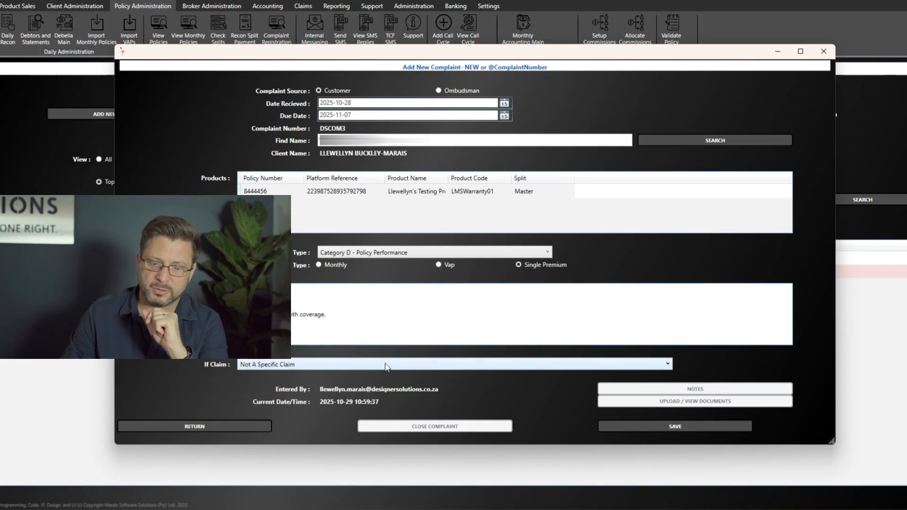
pyautogui.click(385, 364)
pyautogui.click(384, 363)
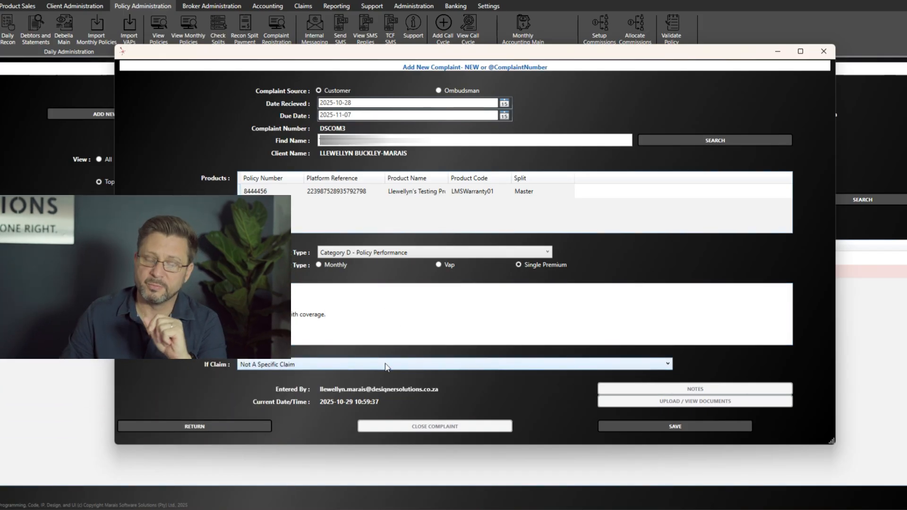
pyautogui.click(385, 365)
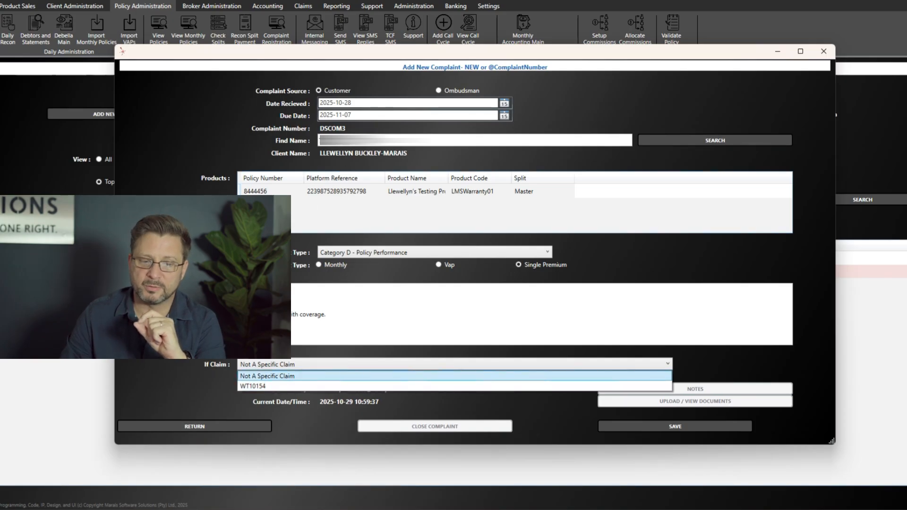
pyautogui.click(265, 192)
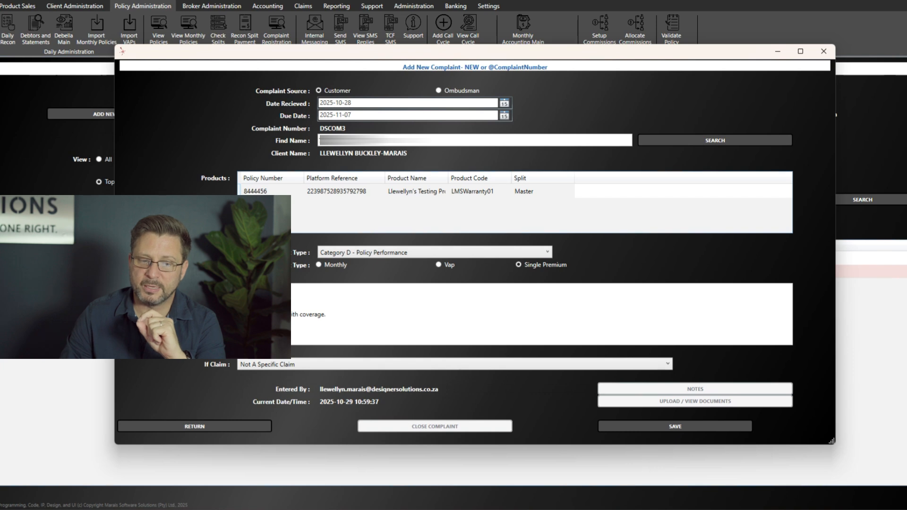
pyautogui.click(279, 364)
pyautogui.click(273, 386)
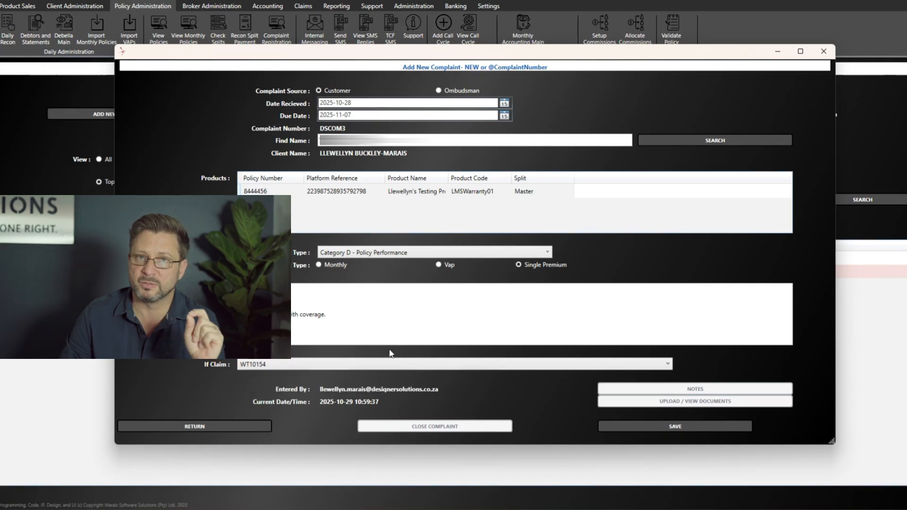
# - Recheck the complaint type, leaving it on Category D - Policy Performance
pyautogui.moveTo(326, 315); pyautogui.dragTo(306, 315)
pyautogui.click(340, 314)
pyautogui.click(402, 255)
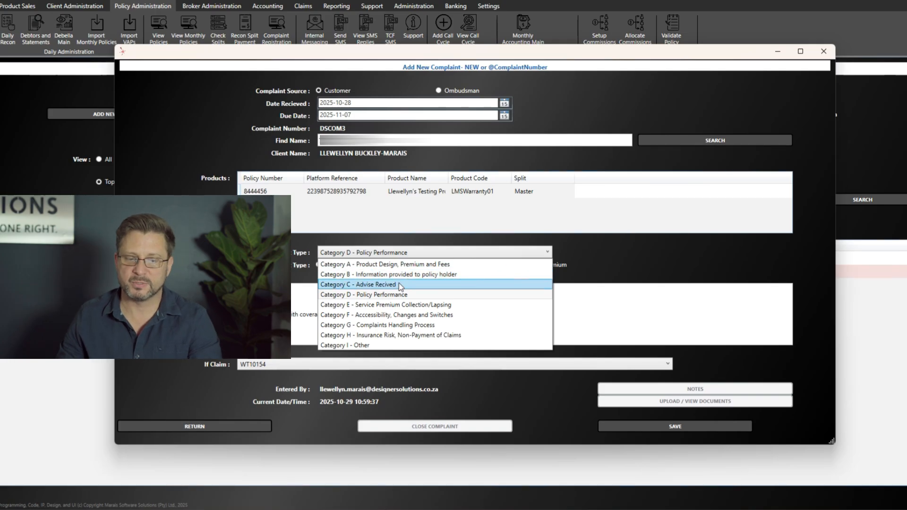
pyautogui.click(402, 295)
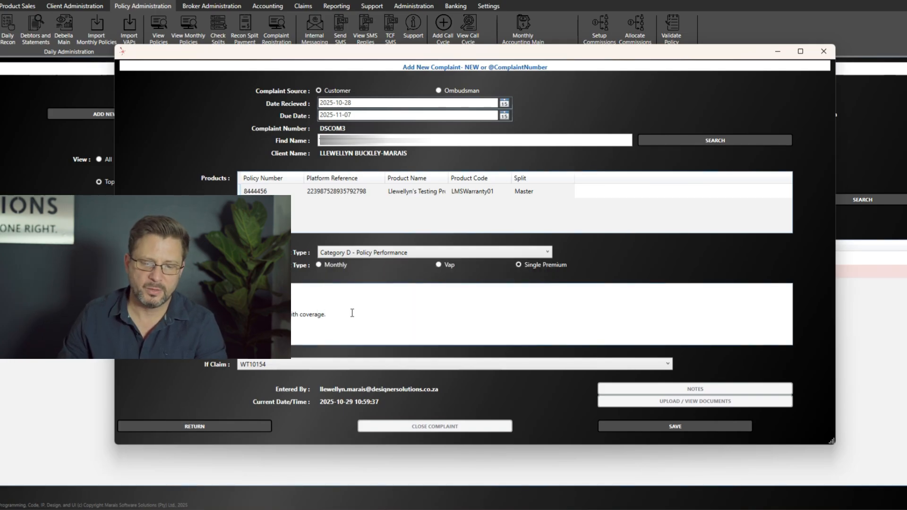
# - Replace the text with 'Client was unhappy that the claim took so long and has not been finalised yet.' and save
pyautogui.moveTo(351, 312); pyautogui.dragTo(242, 314)
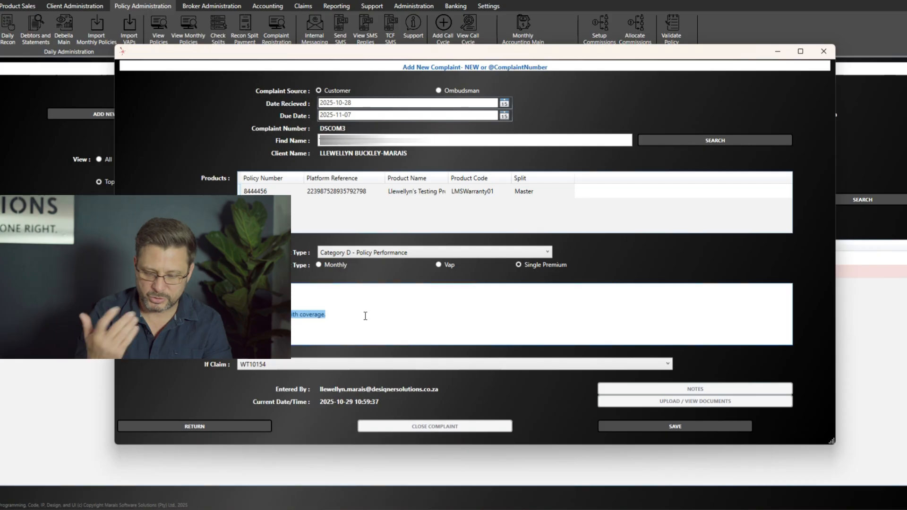
pyautogui.write('C')
pyautogui.write('lien')
pyautogui.write('t wa')
pyautogui.press('BackSpace')
pyautogui.write('was unhappy that the claim too')
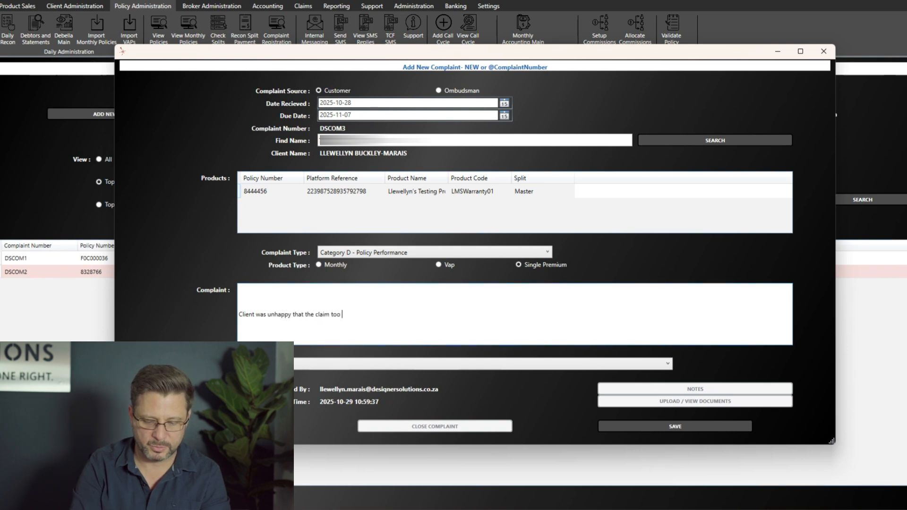
pyautogui.write('k so long and')
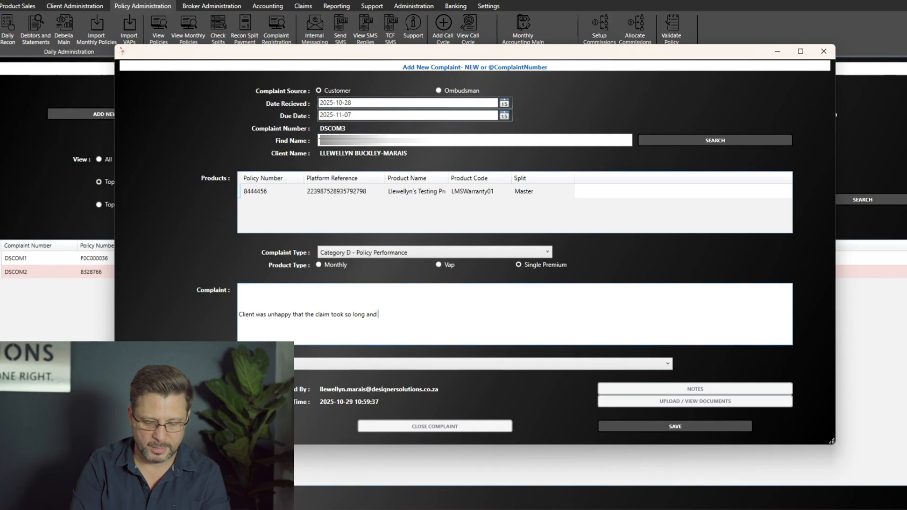
pyautogui.write(' has not been final')
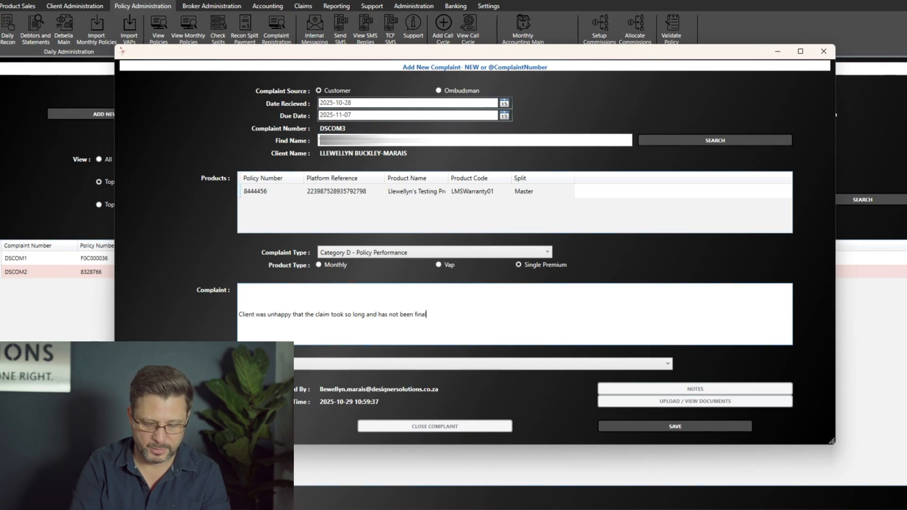
pyautogui.write('ised uyet')
pyautogui.press('BackSpace')
pyautogui.press('BackSpace')
pyautogui.write('yet.')
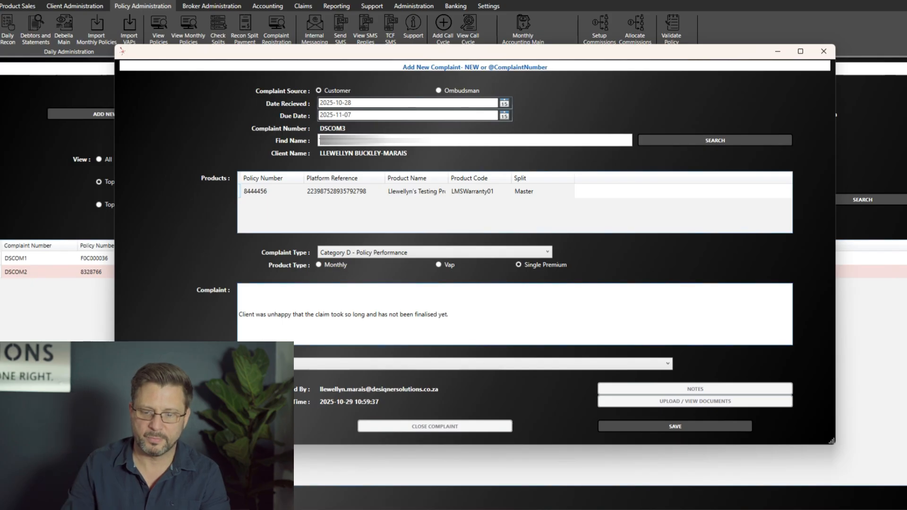
pyautogui.click(651, 423)
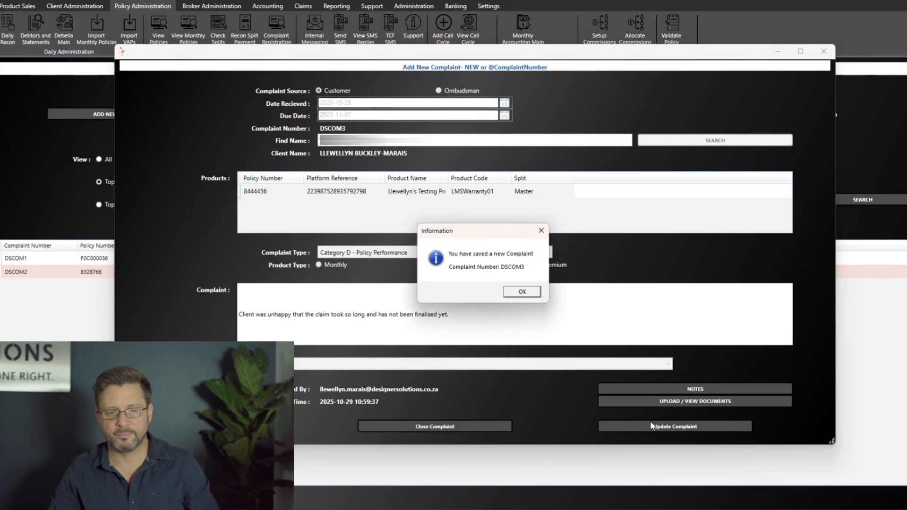
# - Save a note that DSCOM3 was registered from the client's email of 28 October 2025
pyautogui.click(536, 296)
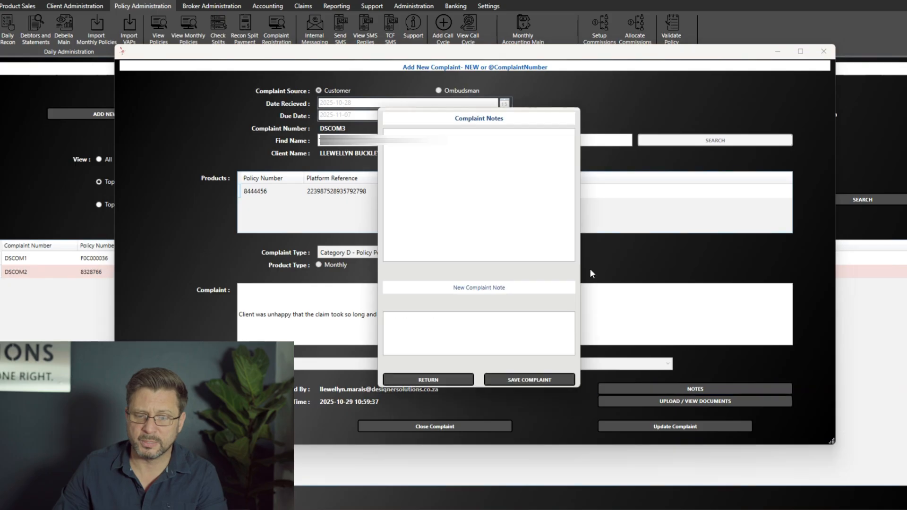
pyautogui.click(473, 319)
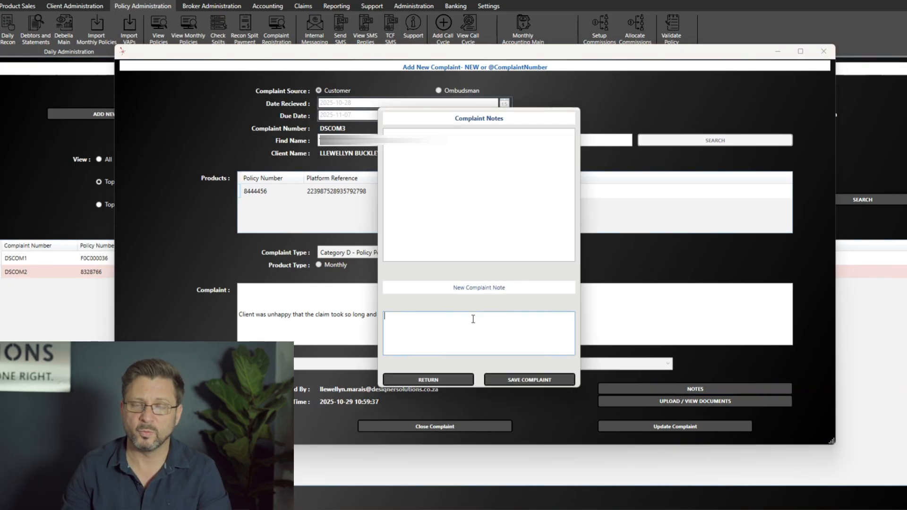
pyautogui.write('REg')
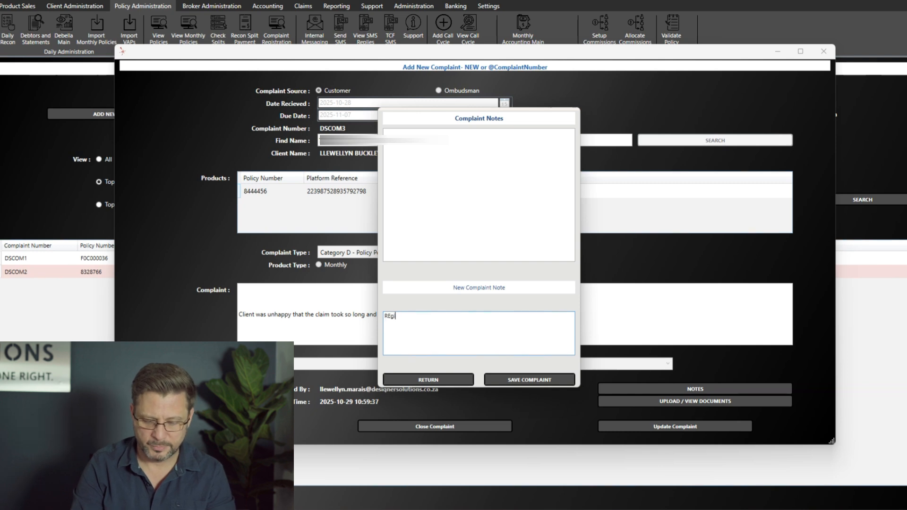
pyautogui.write('istered Complain based on email')
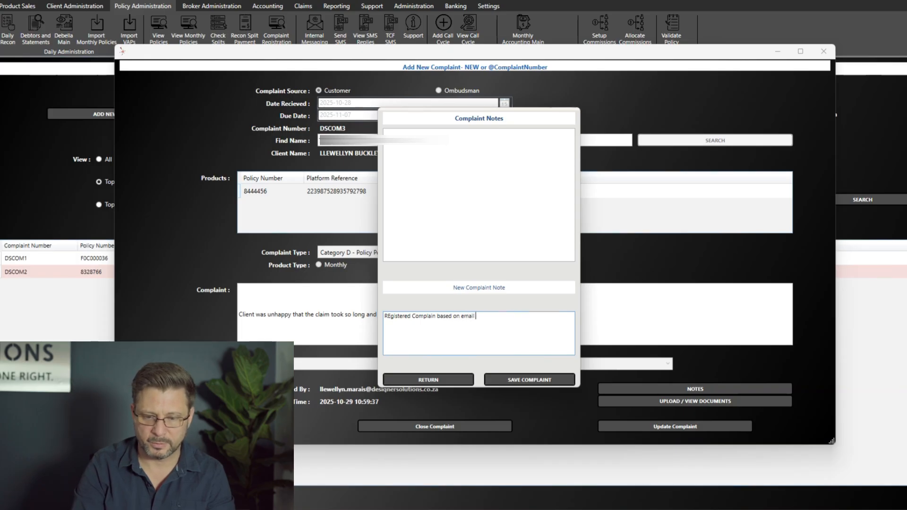
pyautogui.write(' recieved from client on the 2')
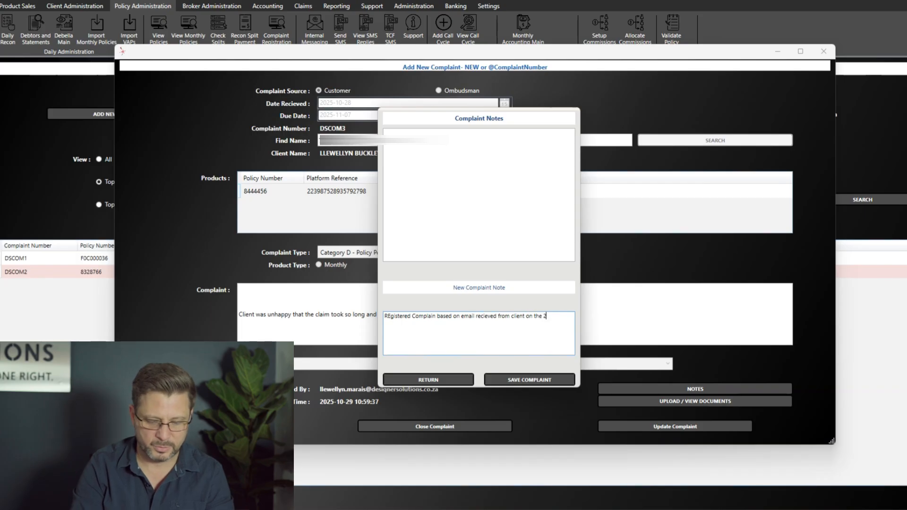
pyautogui.write('8th October 2025, ')
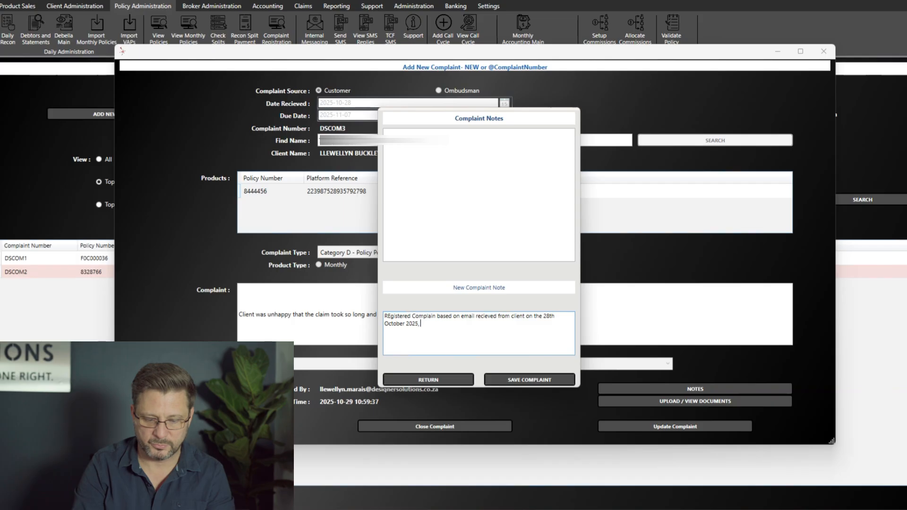
pyautogui.write('directed at Llewellyn')
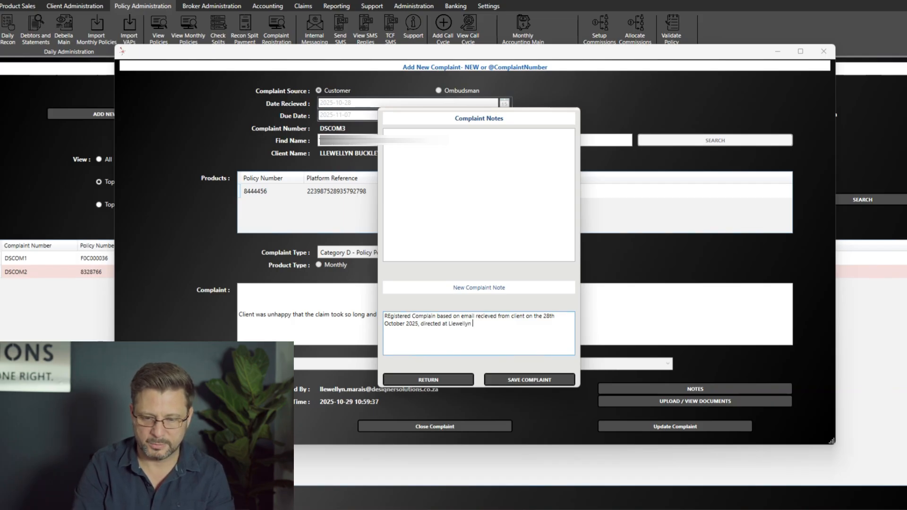
pyautogui.write(' at ')
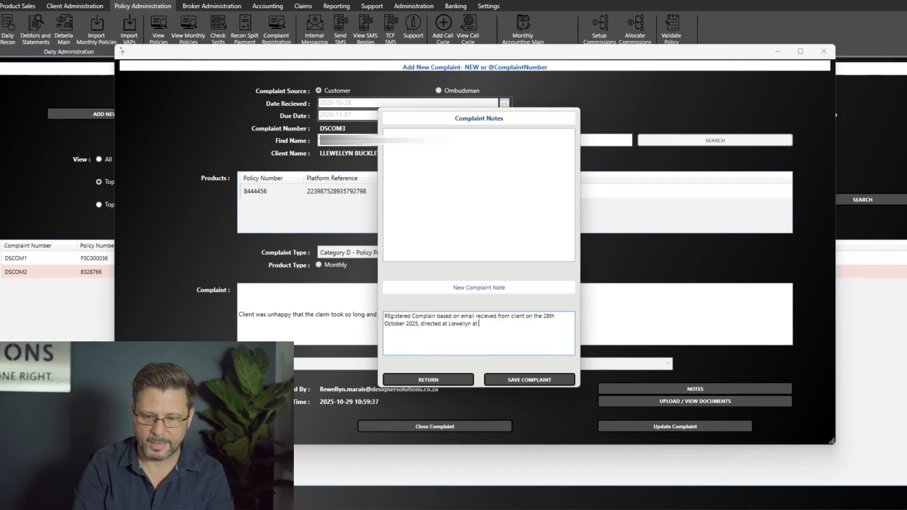
pyautogui.write('13')
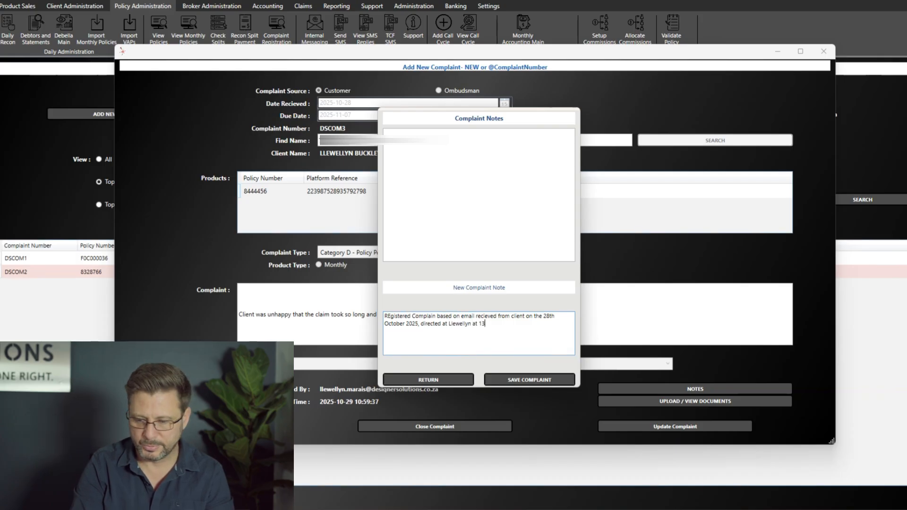
pyautogui.write(':45')
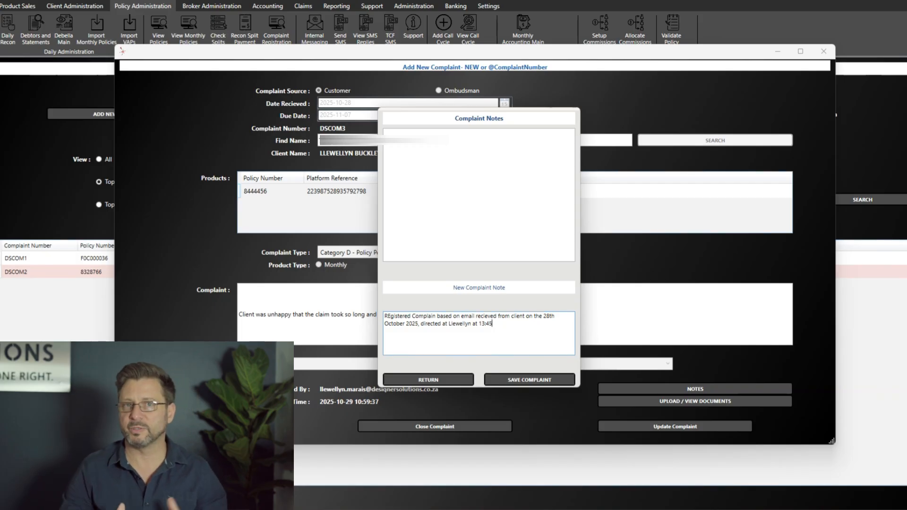
pyautogui.click(547, 383)
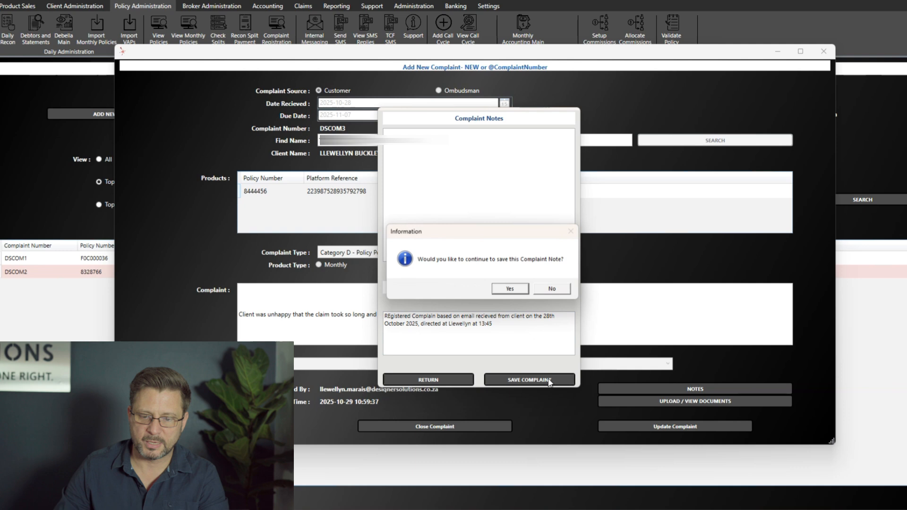
pyautogui.click(522, 290)
pyautogui.click(523, 291)
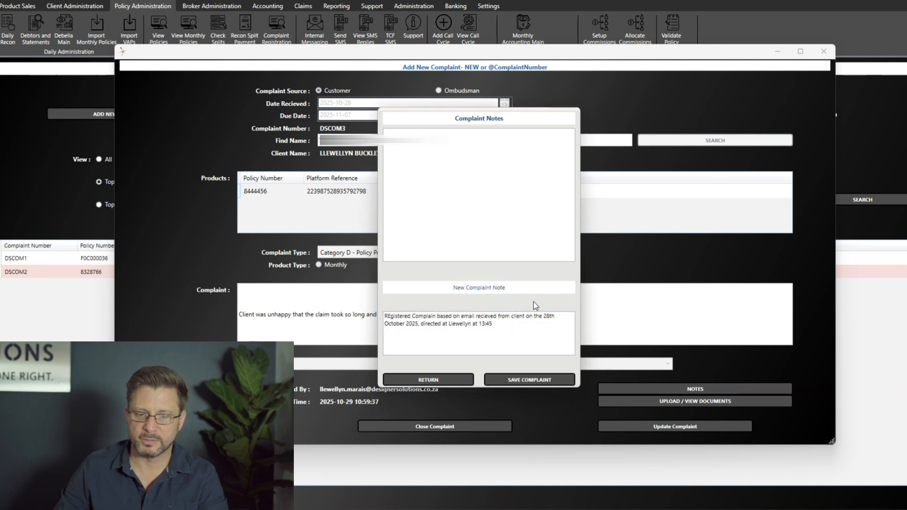
pyautogui.click(447, 383)
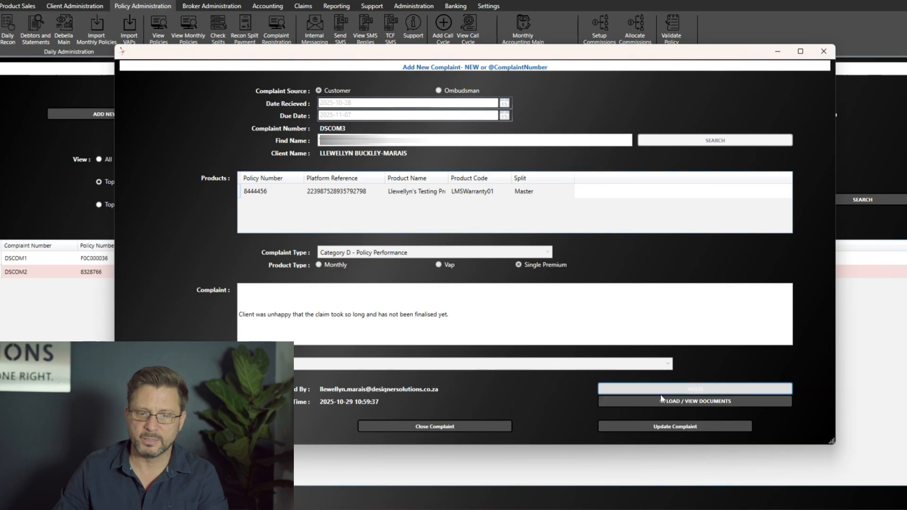
# - Open DSCOM3's documents and cancel uploading a PDF, attaching nothing
pyautogui.click(709, 401)
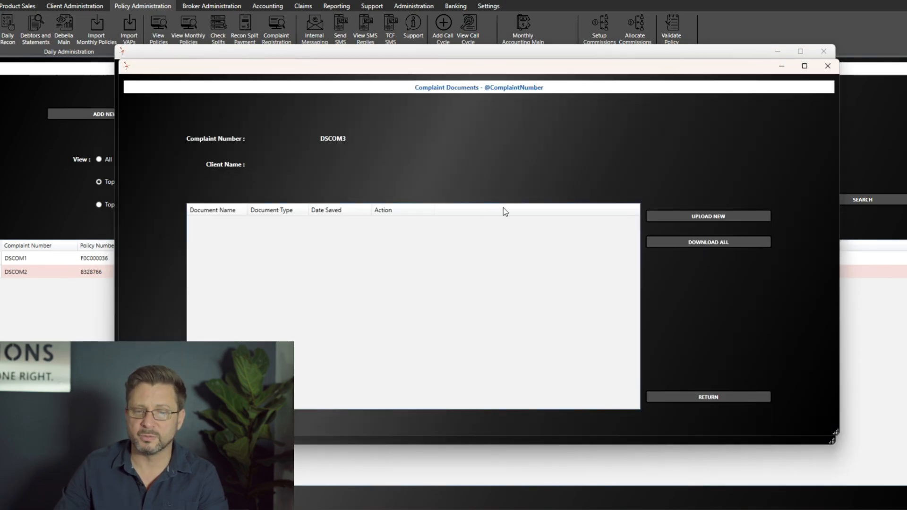
pyautogui.click(703, 217)
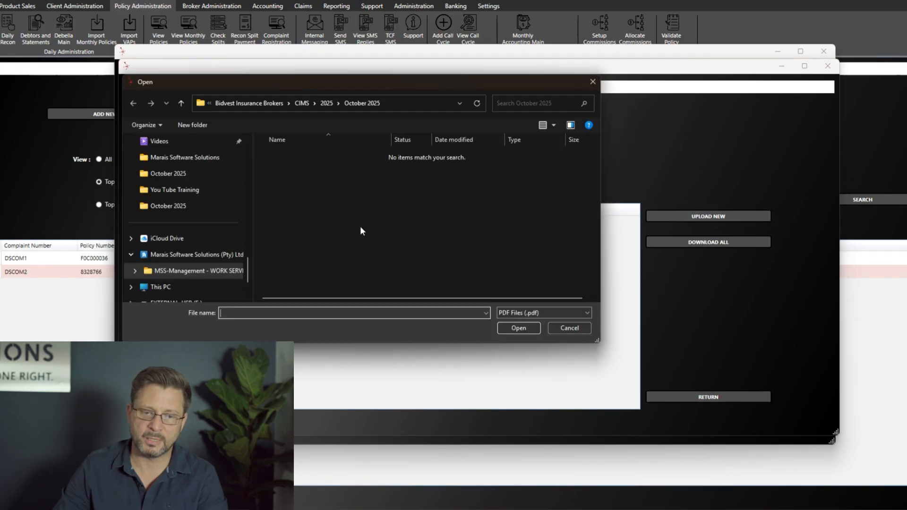
pyautogui.click(560, 312)
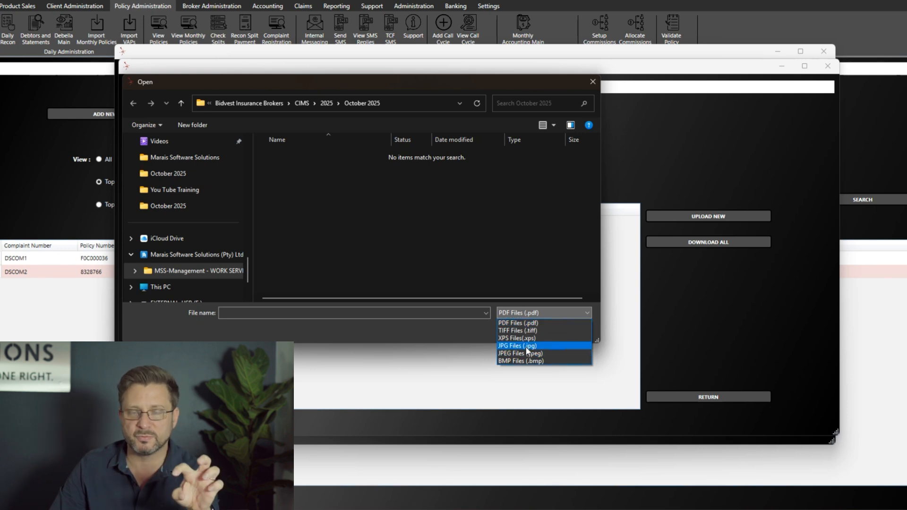
pyautogui.click(529, 309)
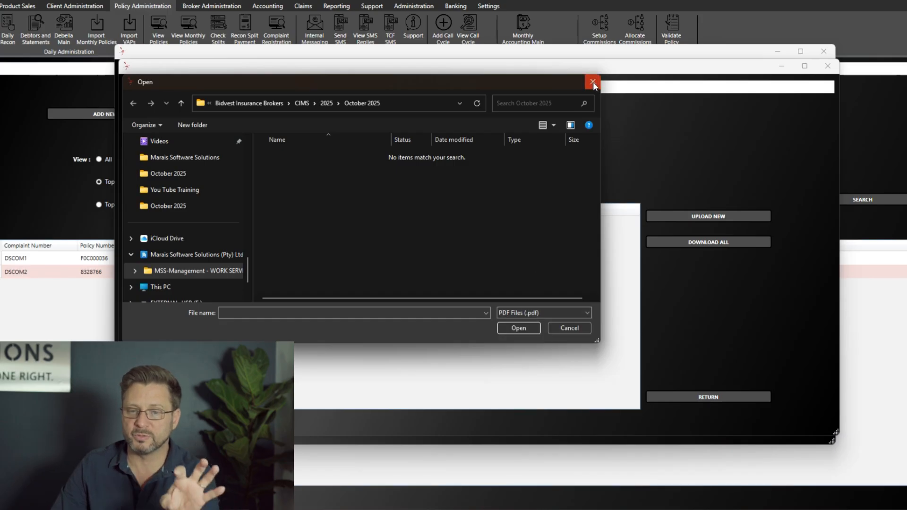
pyautogui.click(593, 82)
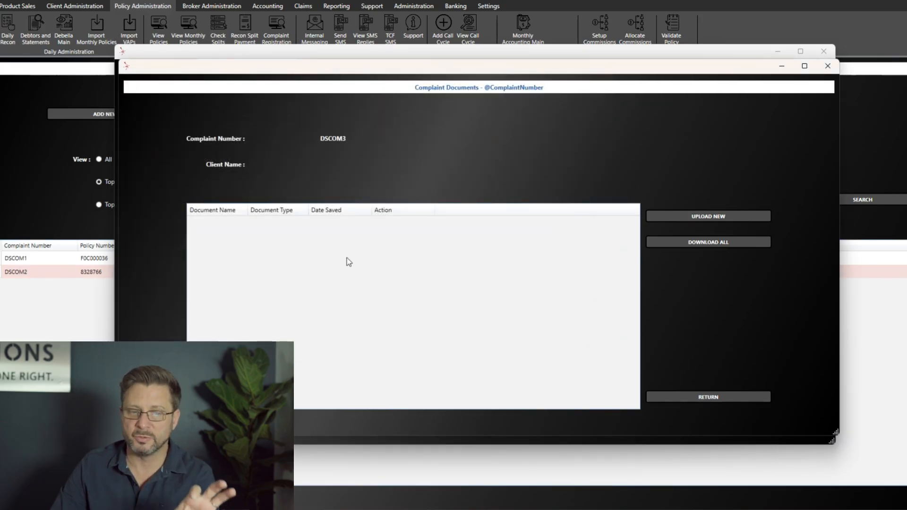
# - Close the documents window and save the updates to complaint DSCOM3
pyautogui.click(737, 396)
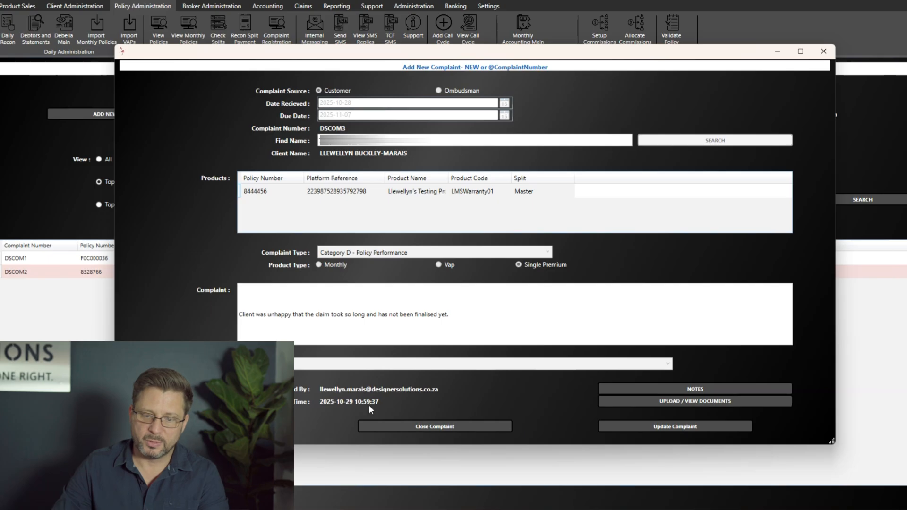
pyautogui.click(675, 427)
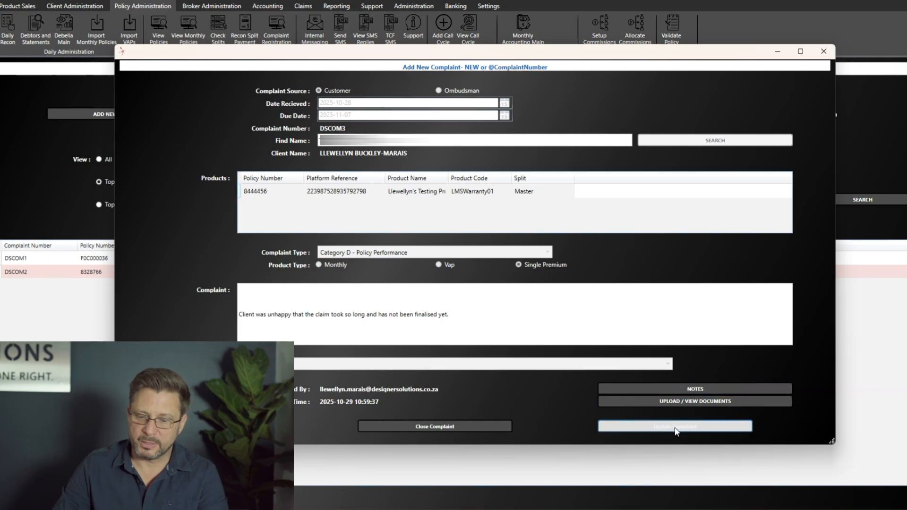
pyautogui.click(516, 292)
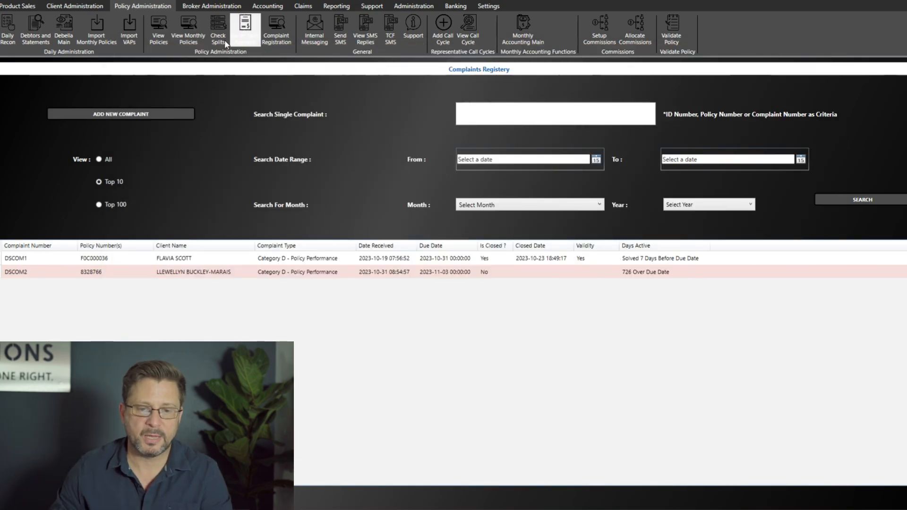
# - Refresh the registry and reopen DSCOM3, listed as open with 8 days left
pyautogui.click(286, 34)
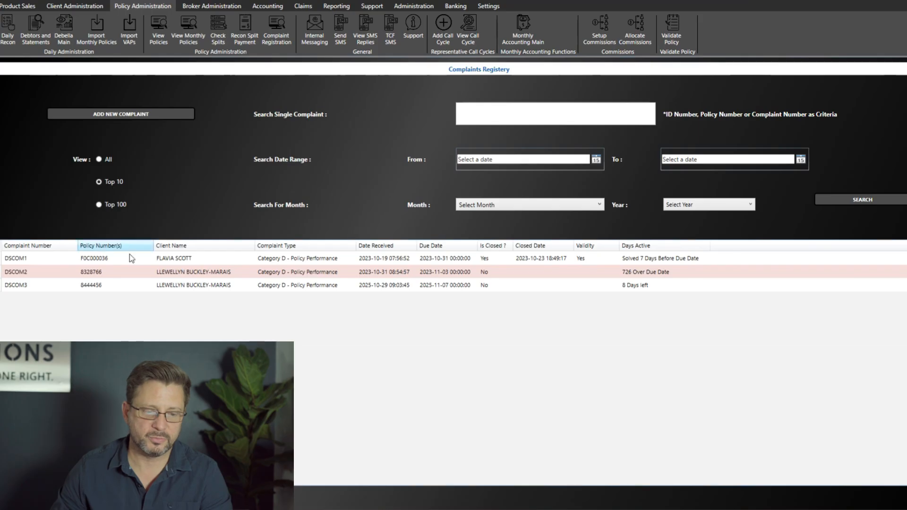
pyautogui.click(135, 286)
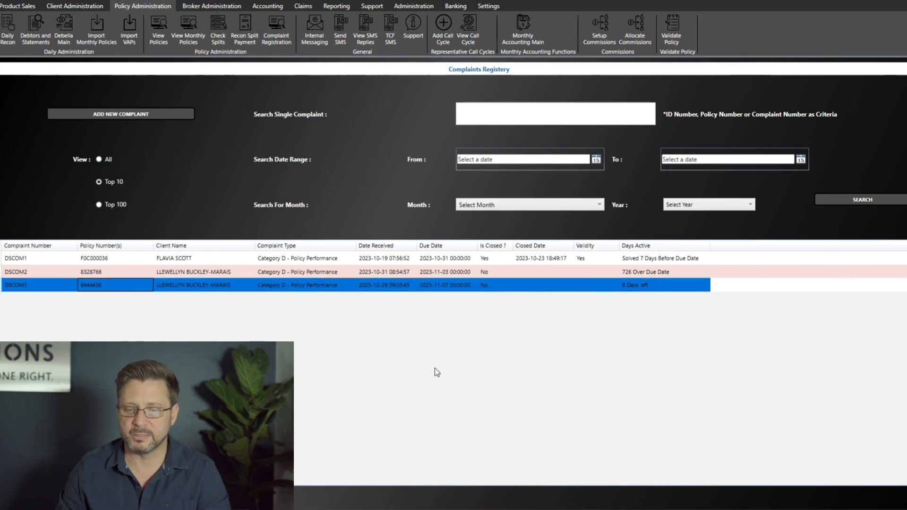
pyautogui.click(638, 288)
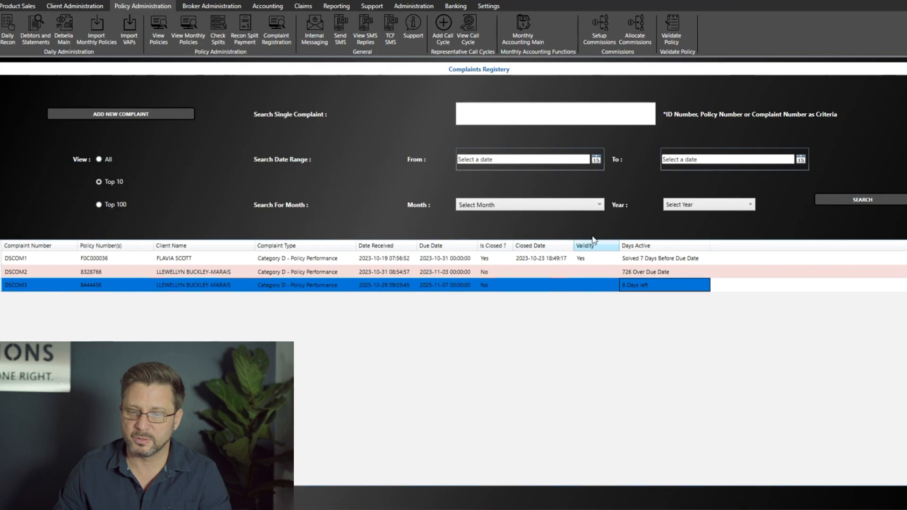
pyautogui.doubleClick(353, 288)
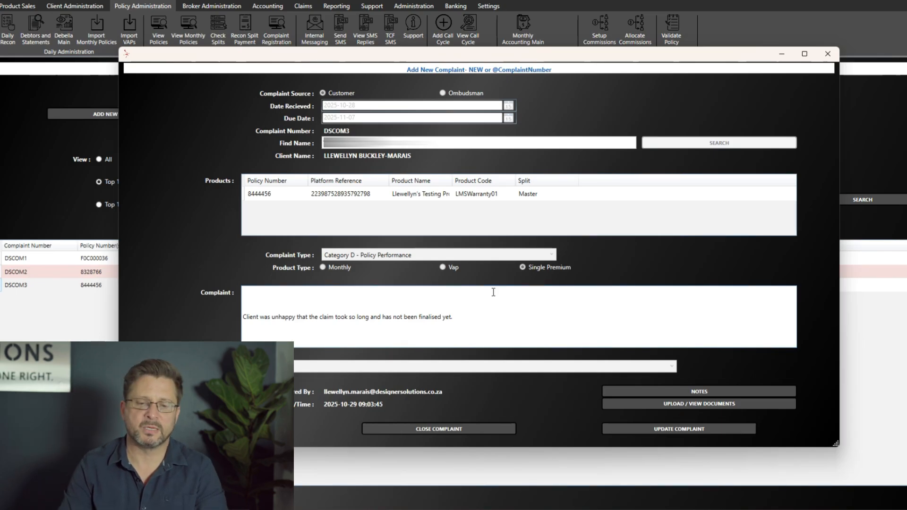
# - On DSCOM3's Close Complaint form, write an outcome: claim received at 10h00, authorised at 11h45
pyautogui.click(452, 431)
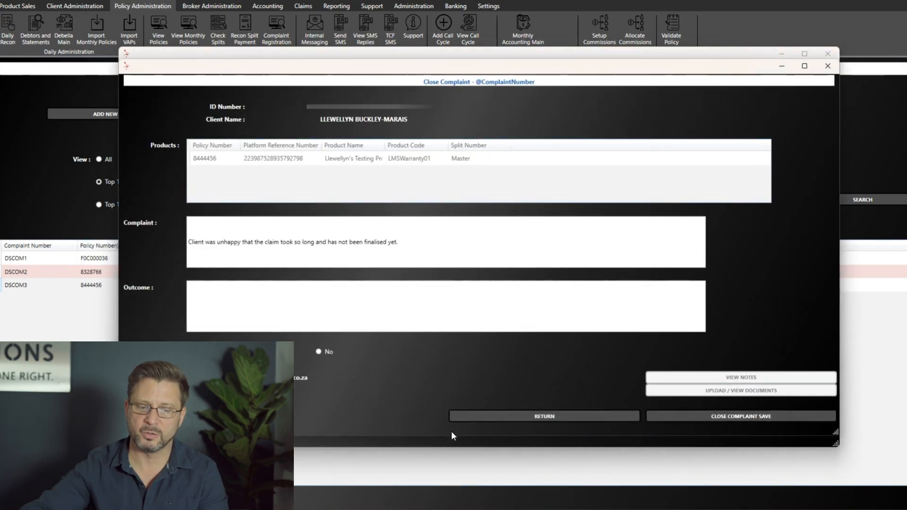
pyautogui.click(268, 306)
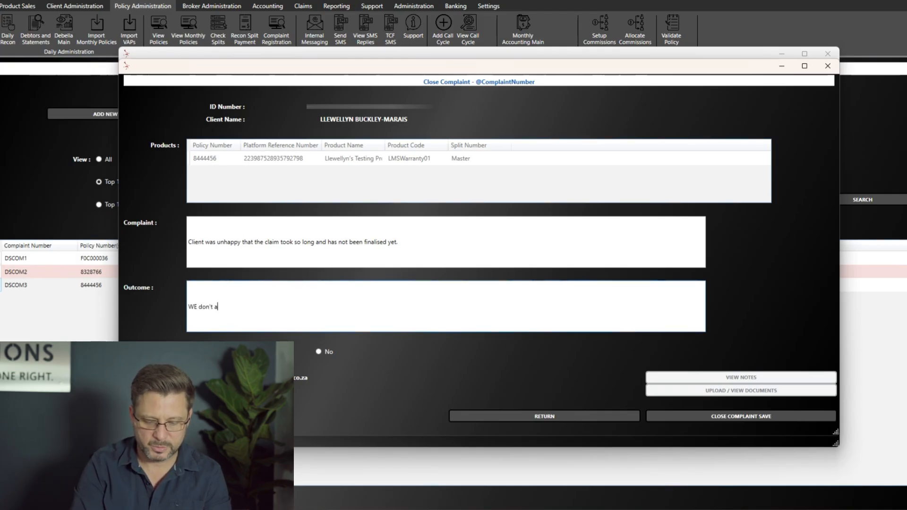
pyautogui.write('he claim')
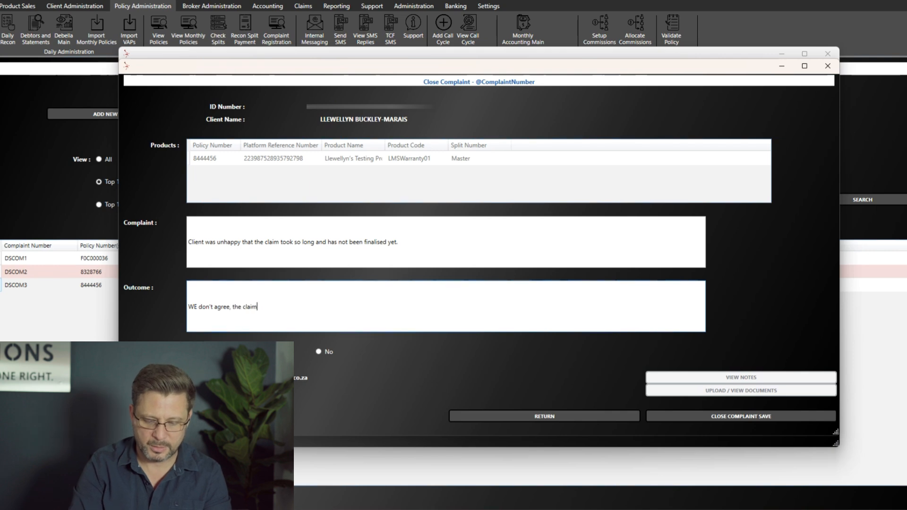
pyautogui.write(' was authorised in the same day as we got it, cla')
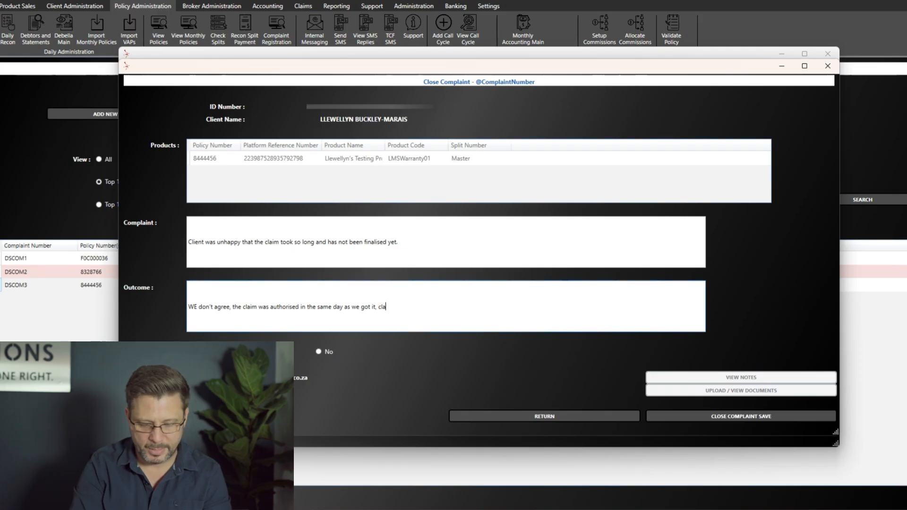
pyautogui.write('t ')
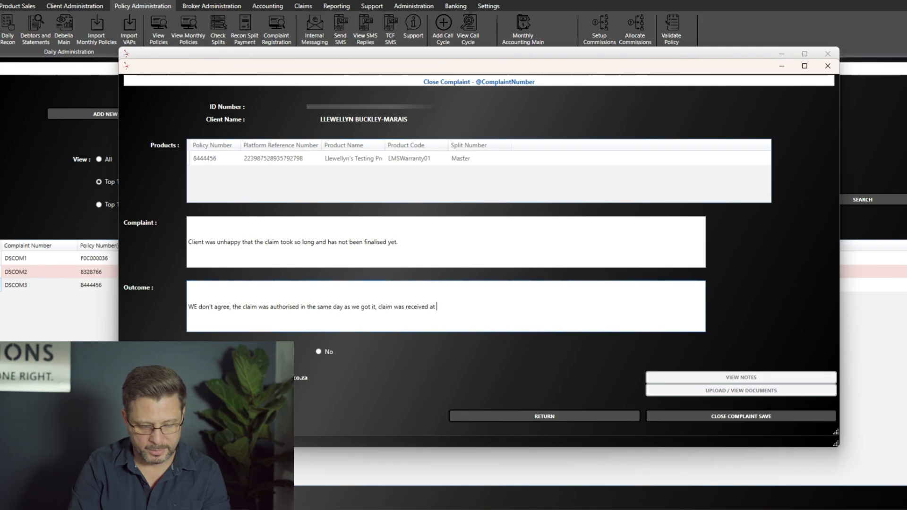
pyautogui.write('10h00 and ')
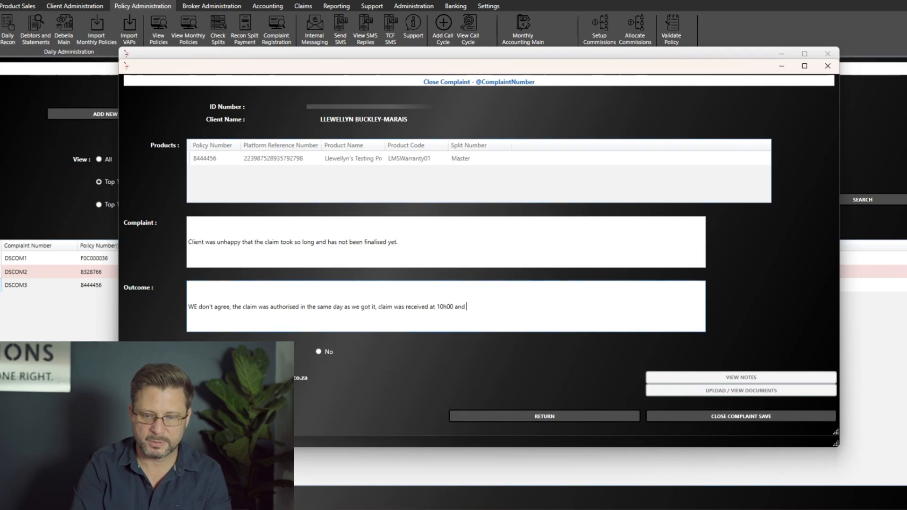
pyautogui.write('it was aut')
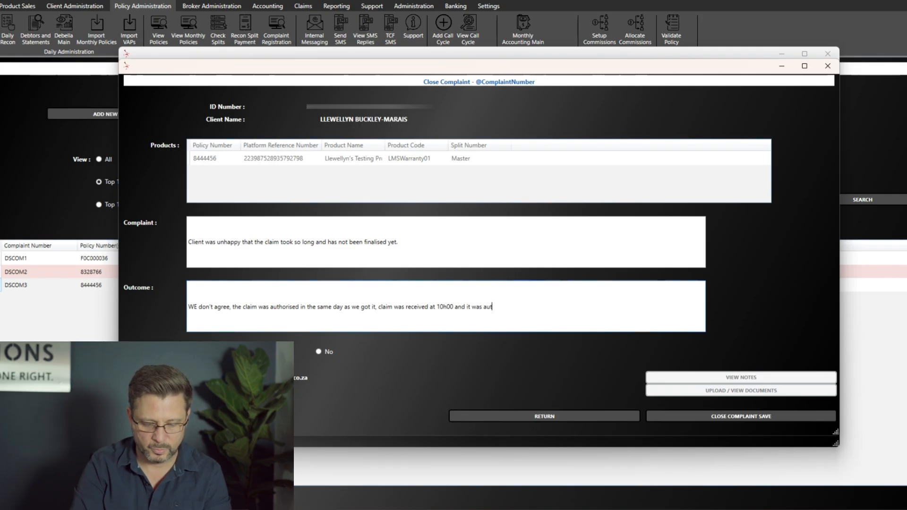
pyautogui.write('horised at 11h45.')
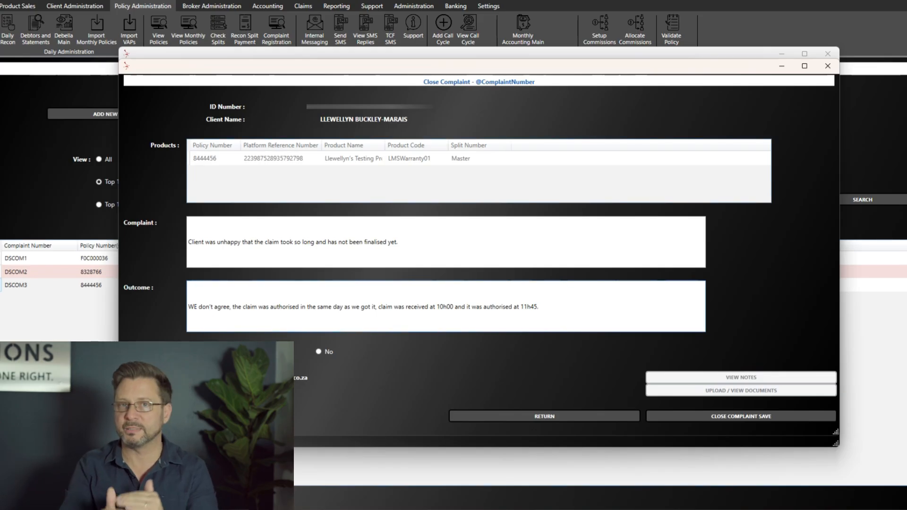
# - Correct the outcome's opening 'WE' to 'We' and review the claim-times wording
pyautogui.click(195, 306)
pyautogui.press('BackSpace')
pyautogui.write('e')
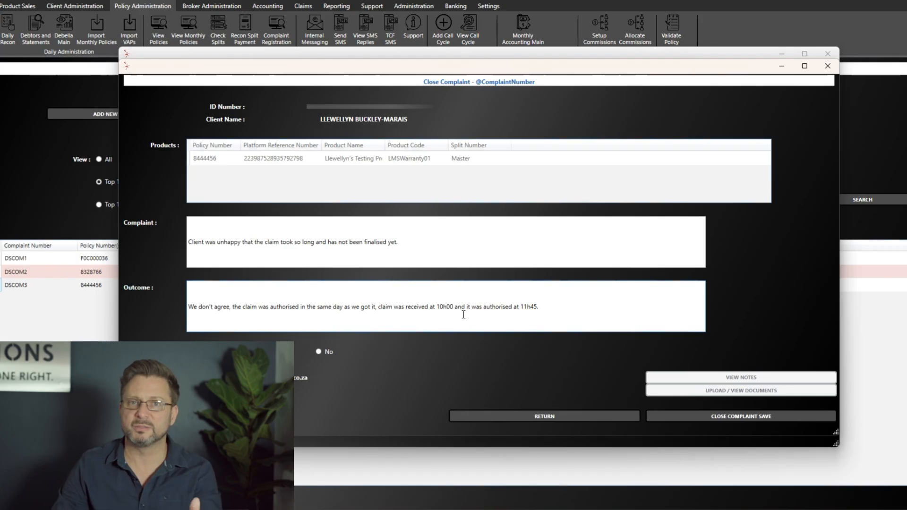
pyautogui.moveTo(273, 242); pyautogui.dragTo(423, 246)
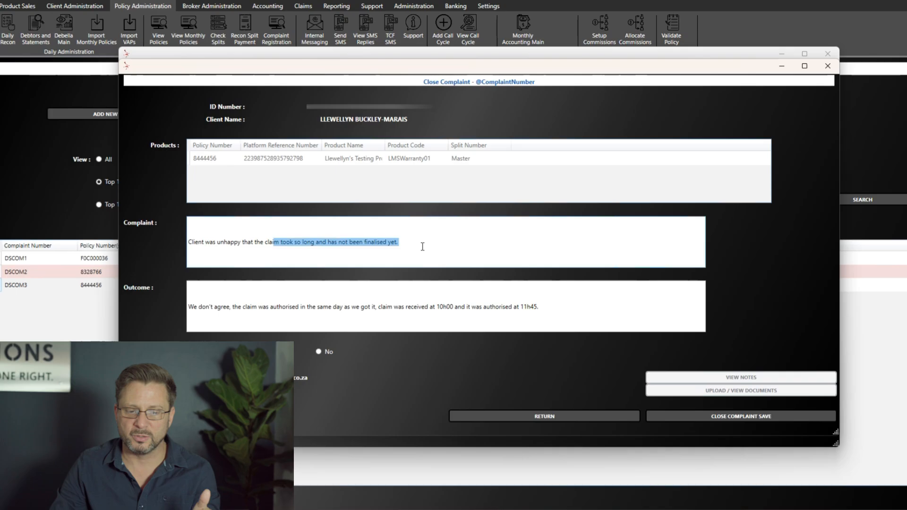
pyautogui.click(371, 309)
pyautogui.moveTo(371, 308); pyautogui.dragTo(555, 308)
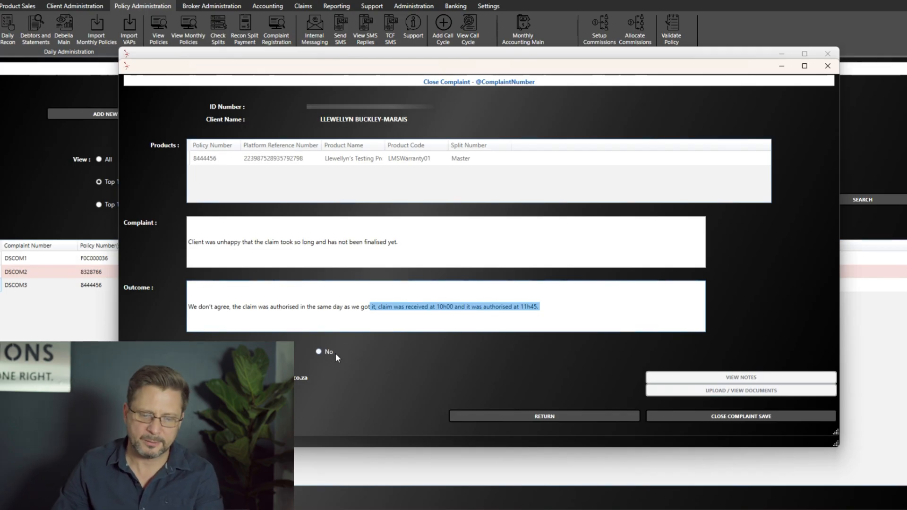
# - Set the complaint's validity to No
pyautogui.click(319, 353)
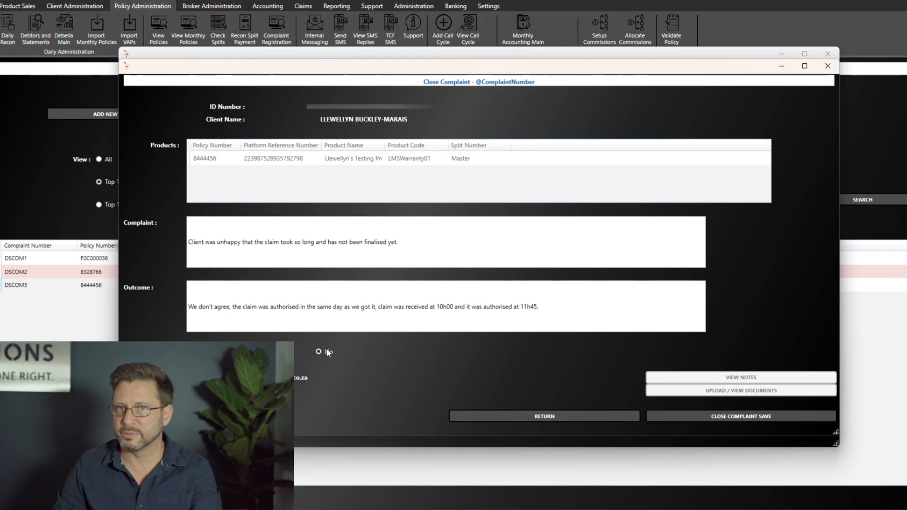
pyautogui.moveTo(371, 307); pyautogui.dragTo(540, 307)
pyautogui.click(549, 305)
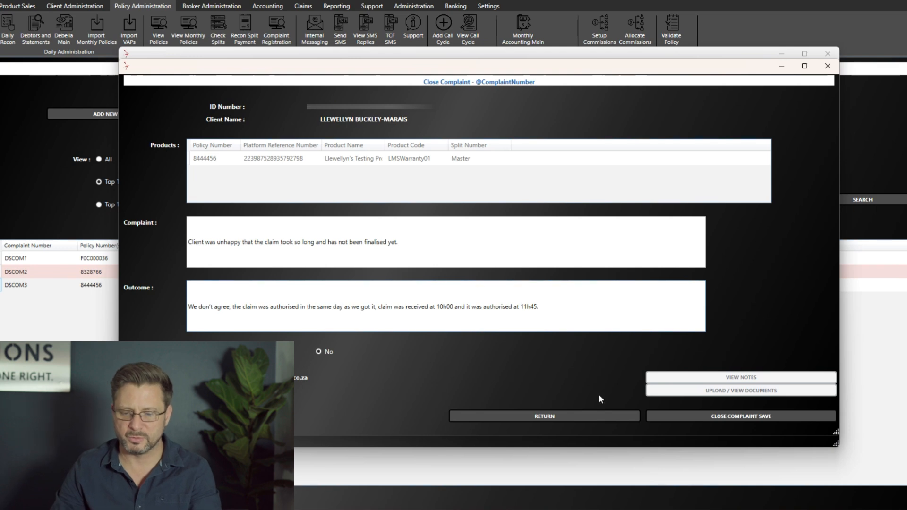
# - Save DSCOM3's outcome, confirm the prompts, and return to the Complaints Registry
pyautogui.click(711, 418)
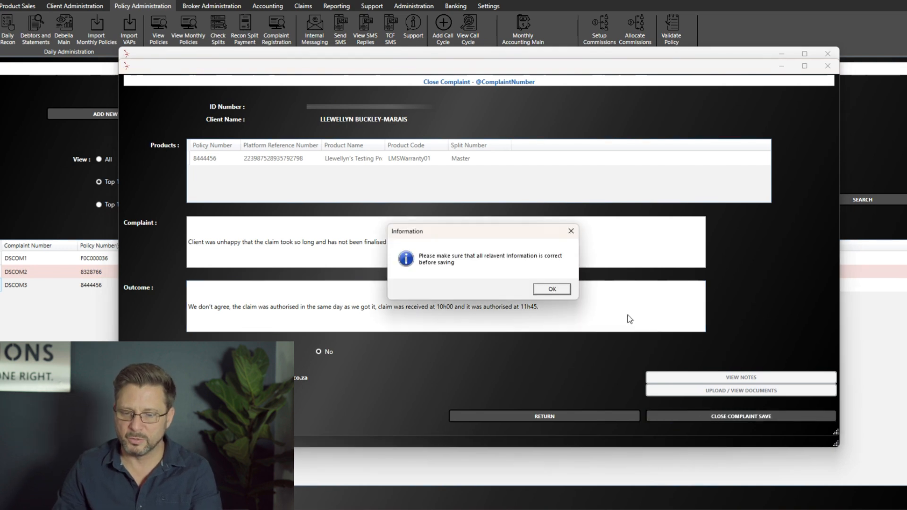
pyautogui.click(552, 289)
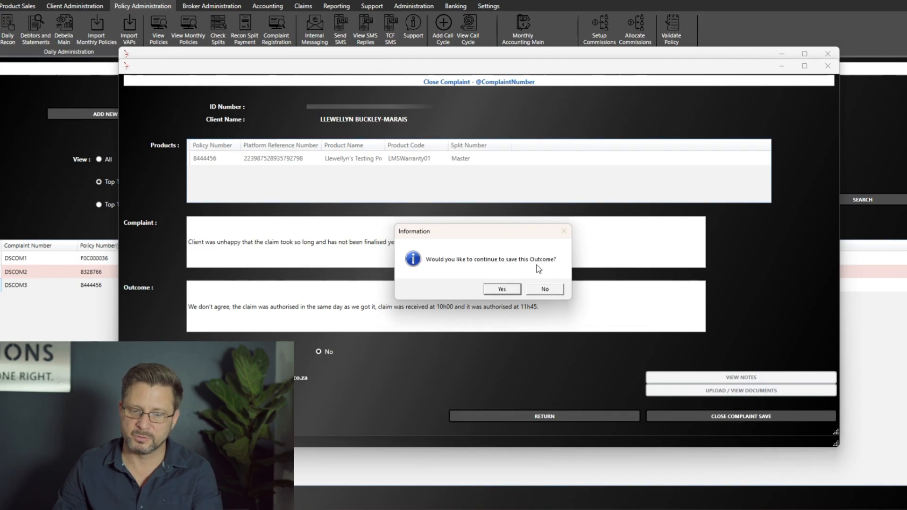
pyautogui.click(509, 290)
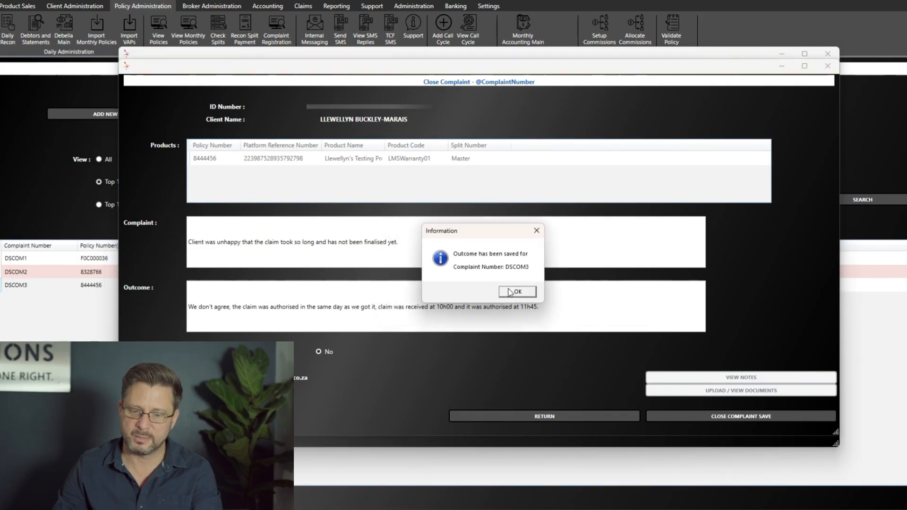
pyautogui.click(518, 292)
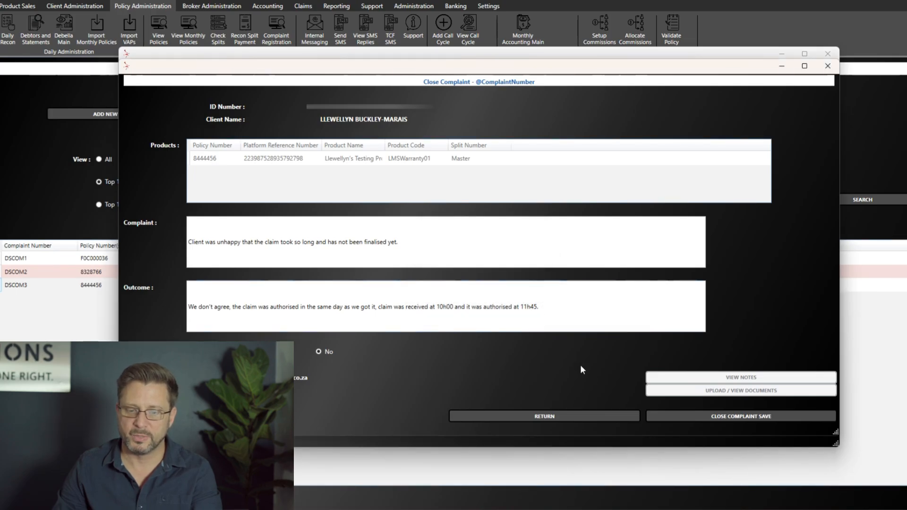
pyautogui.click(608, 419)
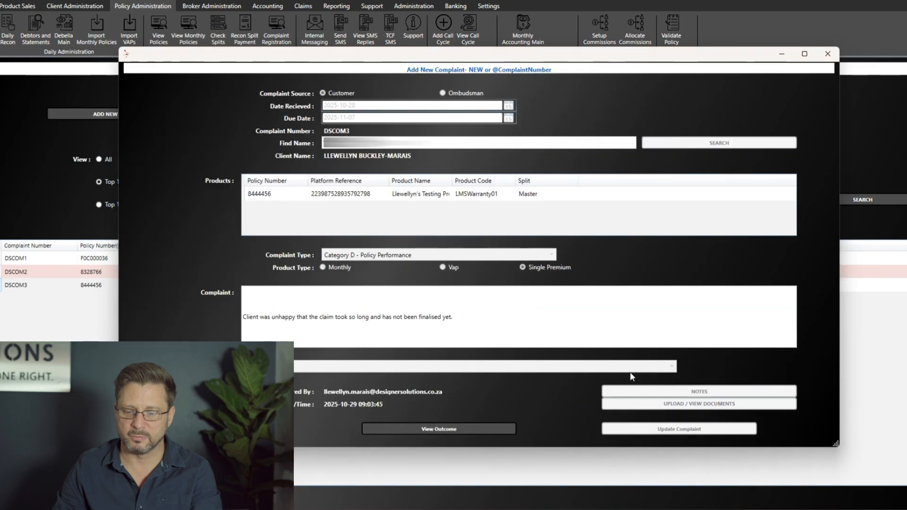
pyautogui.click(827, 53)
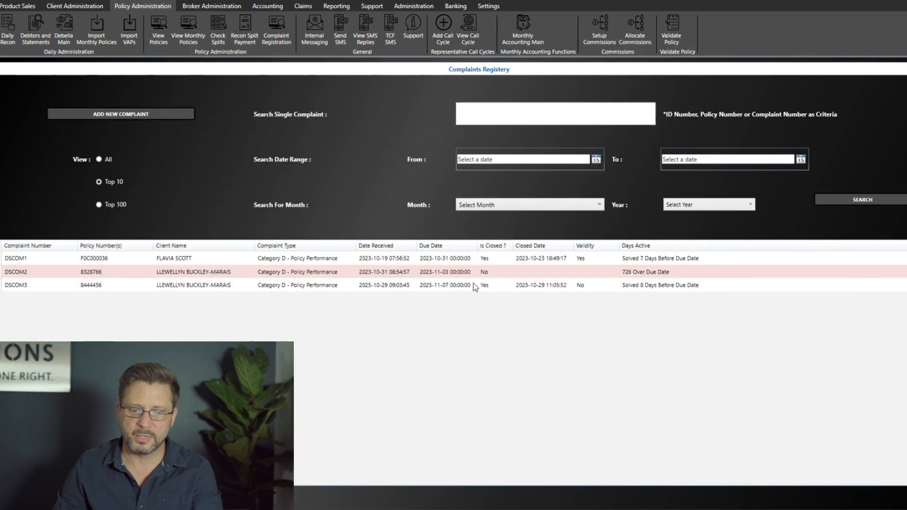
# - Check DSCOM3's registry row, then open complaint DSCOM1's details
pyautogui.click(496, 285)
pyautogui.click(690, 287)
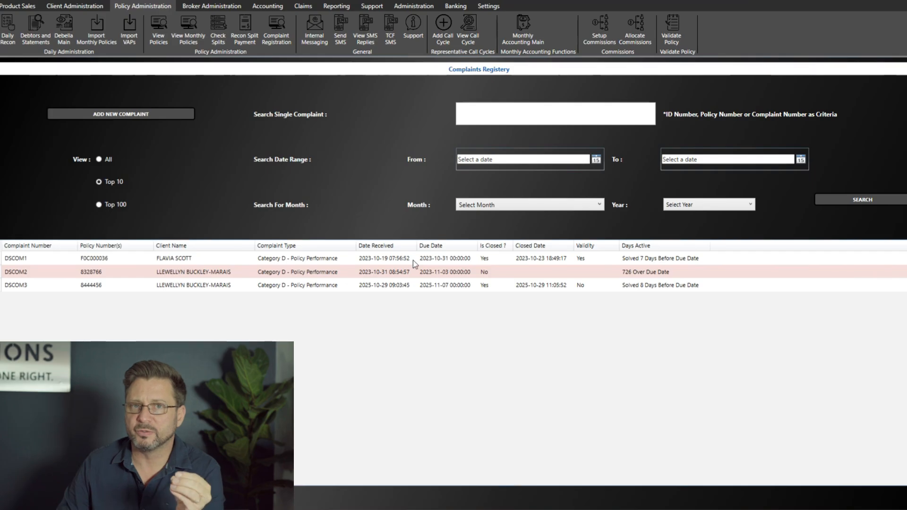
pyautogui.doubleClick(410, 259)
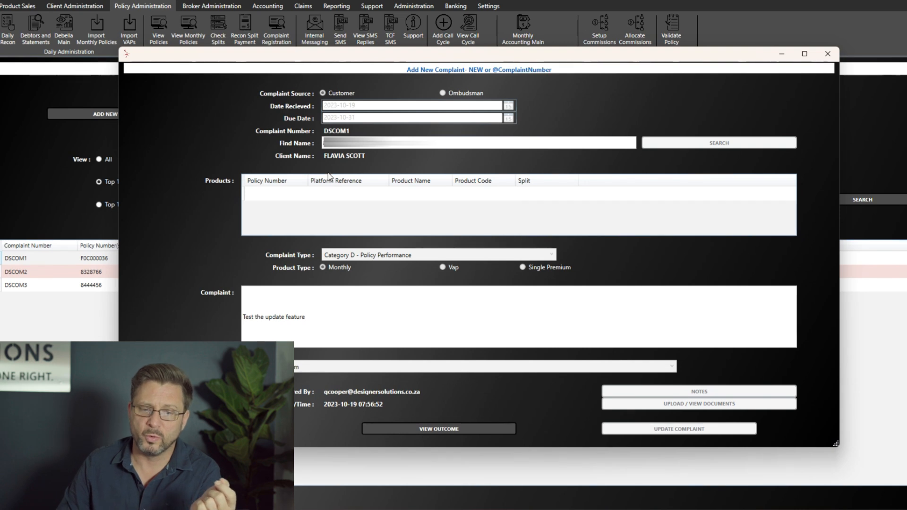
# - Review DSCOM1's recorded outcome 'This is to test the outcome' and return to its details
pyautogui.click(444, 429)
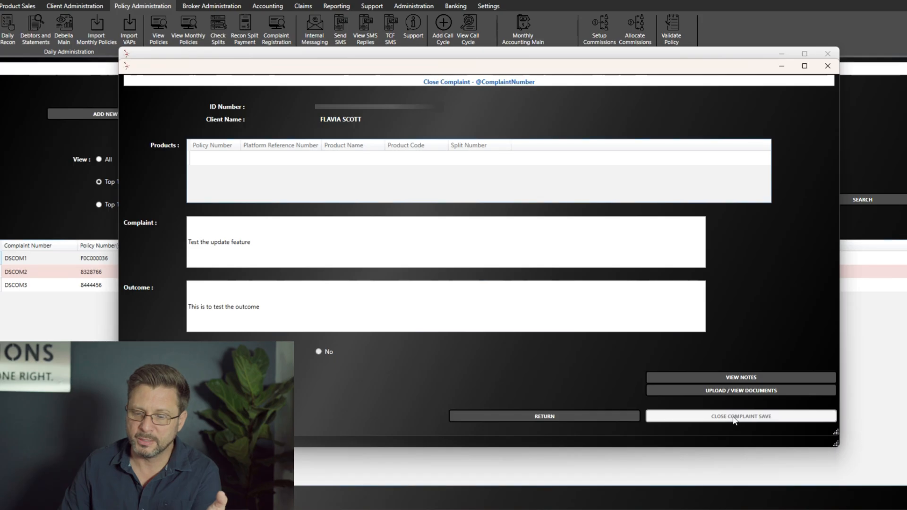
pyautogui.moveTo(239, 241); pyautogui.dragTo(259, 215)
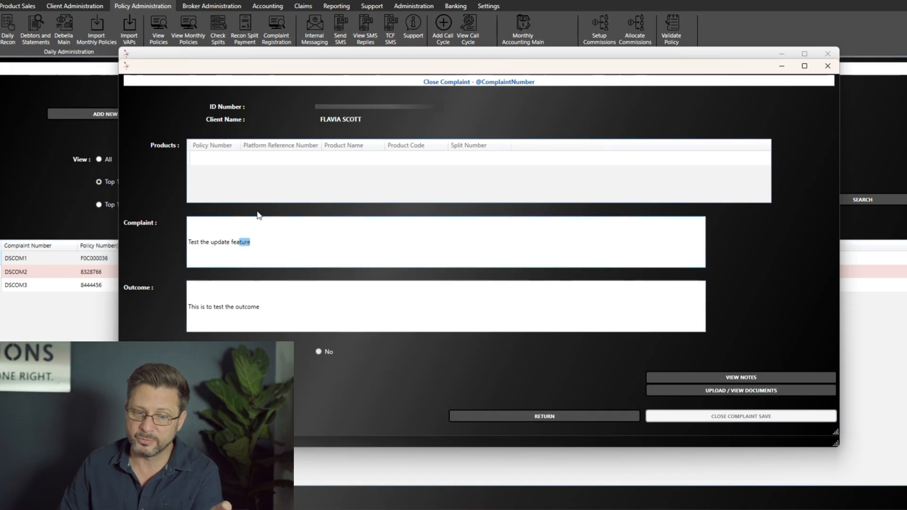
pyautogui.moveTo(260, 307); pyautogui.dragTo(188, 307)
pyautogui.click(188, 308)
pyautogui.moveTo(260, 308); pyautogui.dragTo(188, 319)
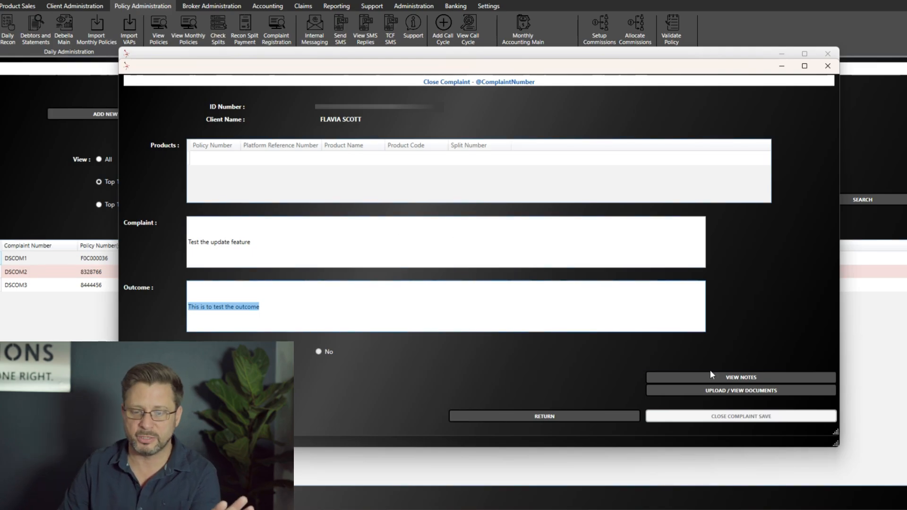
pyautogui.click(597, 415)
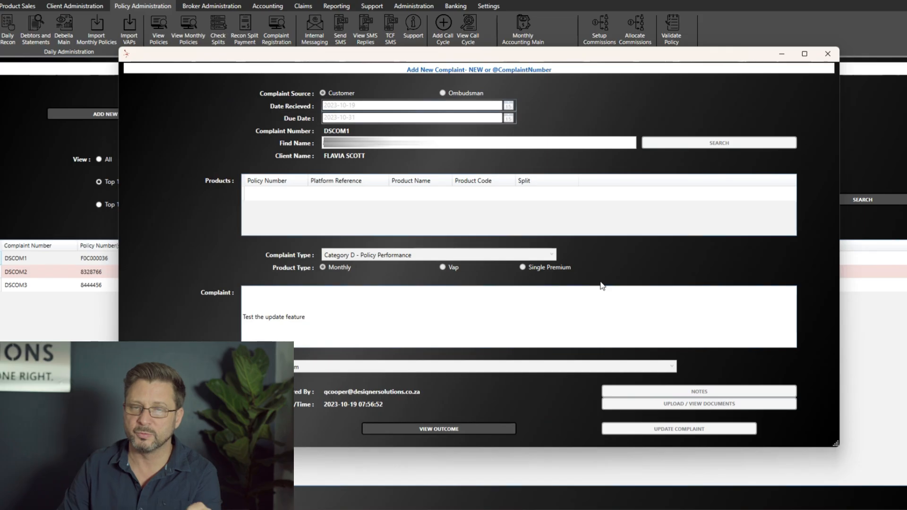
# - Look over DSCOM1's two attached PDFs, including '2nd test doc.pdf', then return to the registry
pyautogui.click(506, 429)
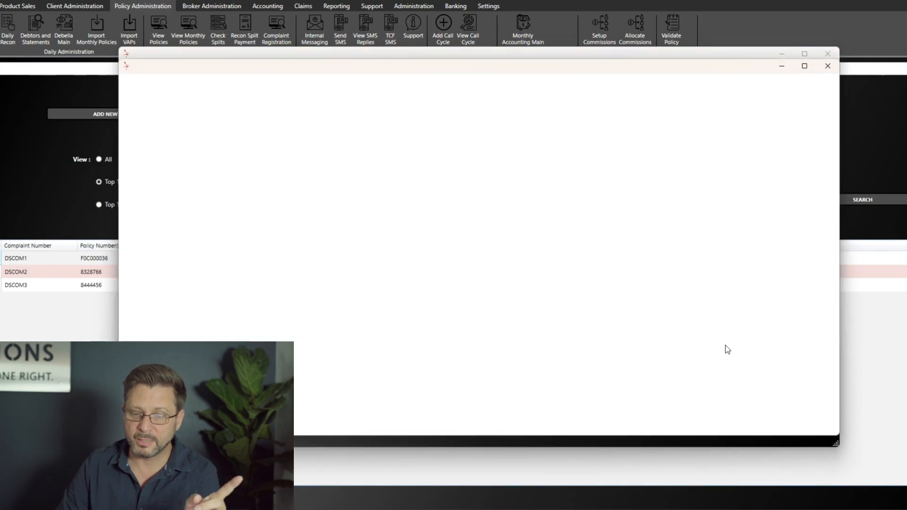
pyautogui.click(759, 376)
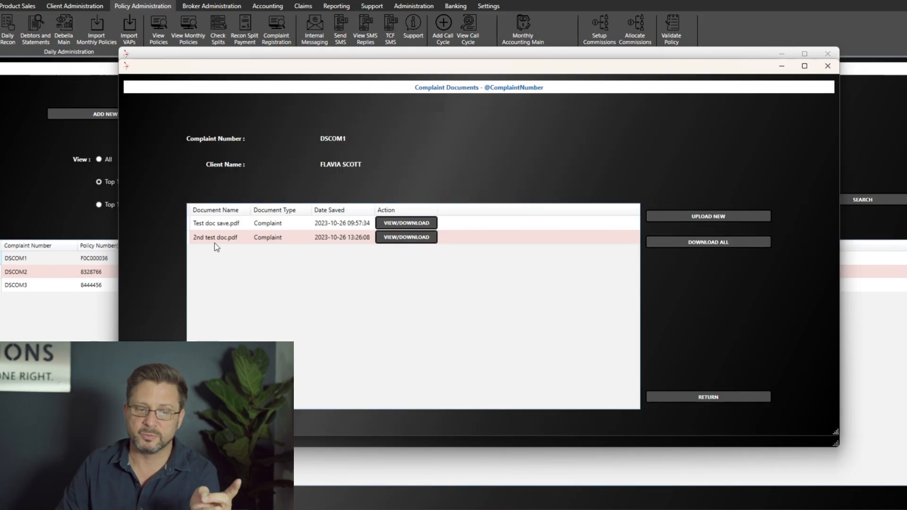
pyautogui.click(222, 239)
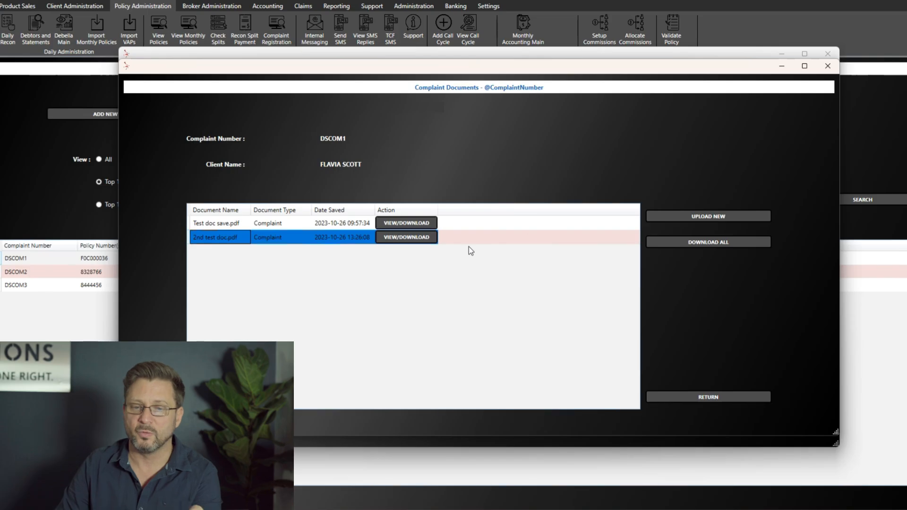
pyautogui.click(829, 67)
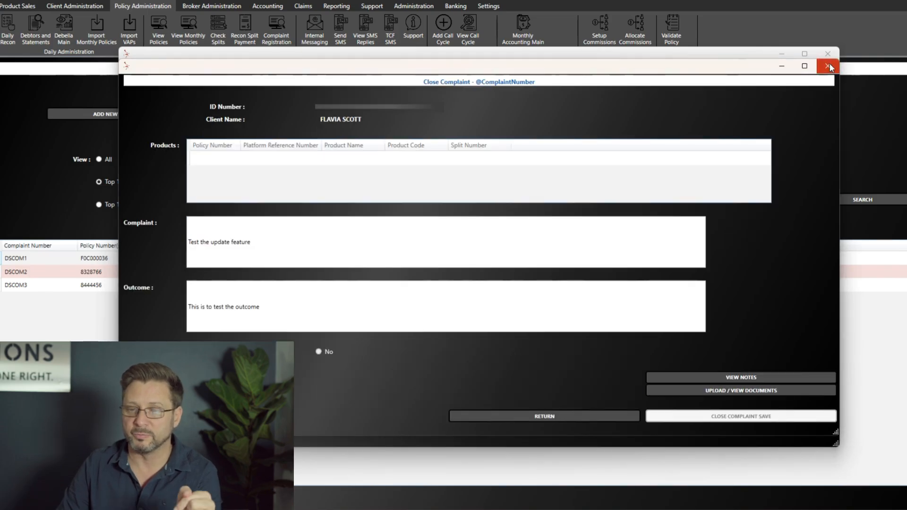
pyautogui.click(828, 53)
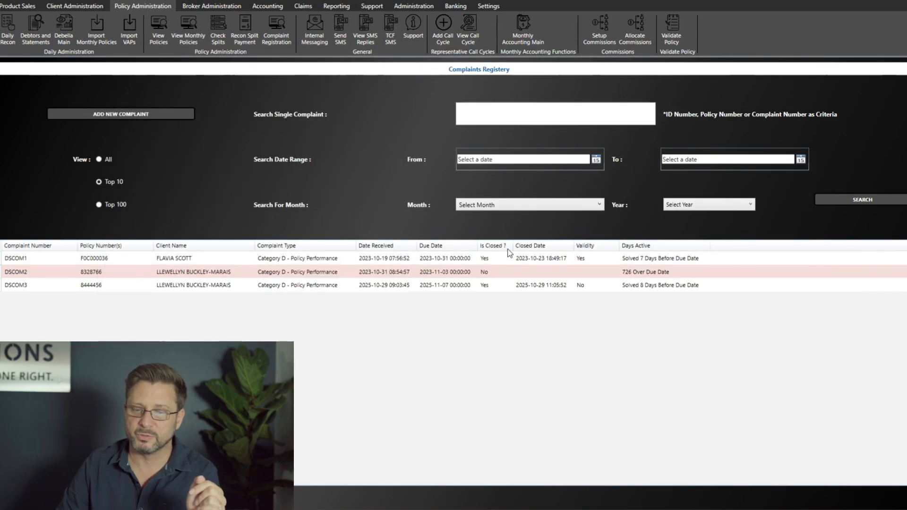